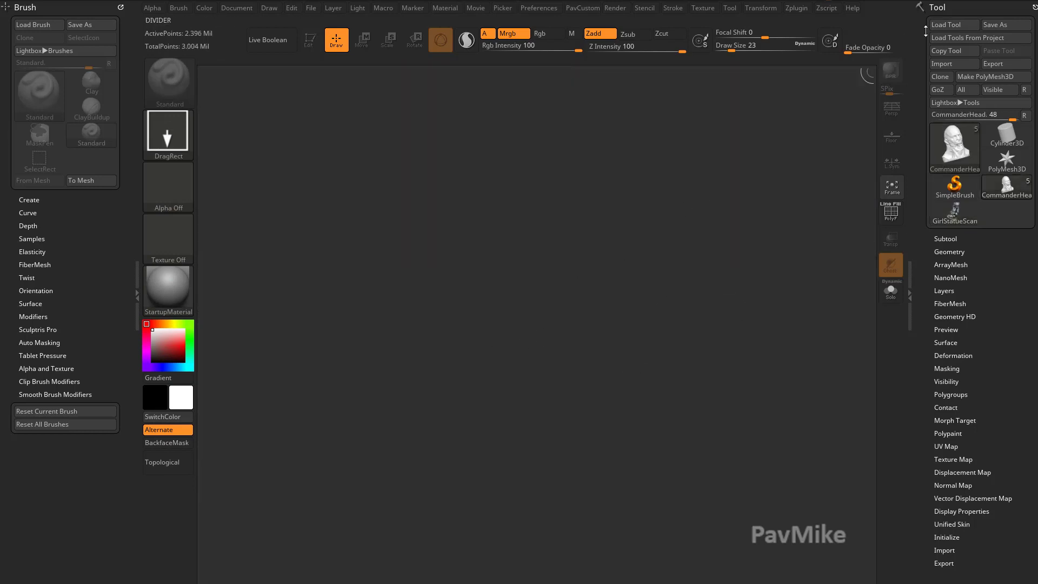
Step: Load the Frankenstein.ZTL tool and show only its head subtool in Solo mode
left_click(954, 24)
left_click(425, 205)
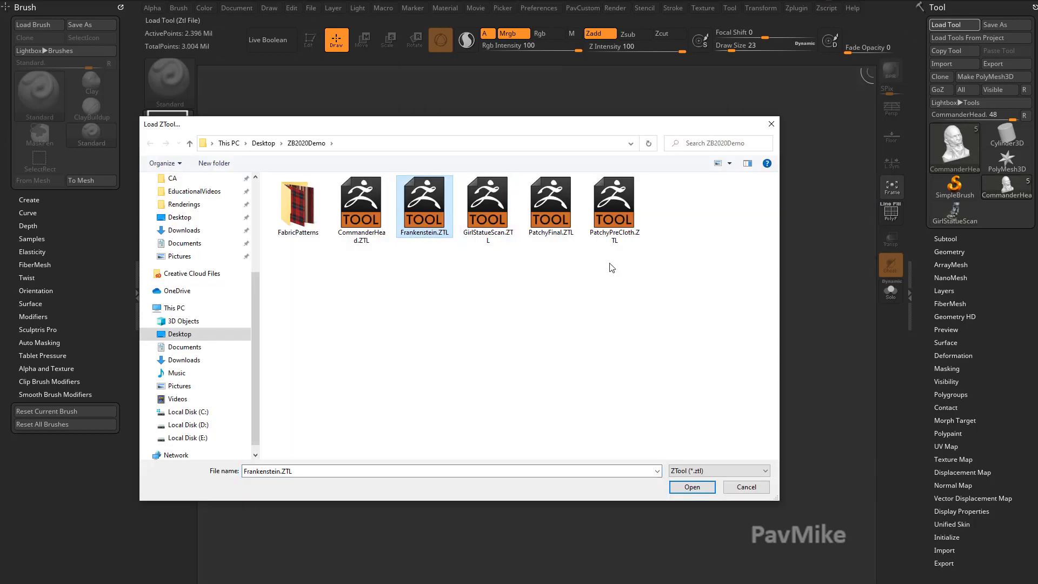
left_click(692, 486)
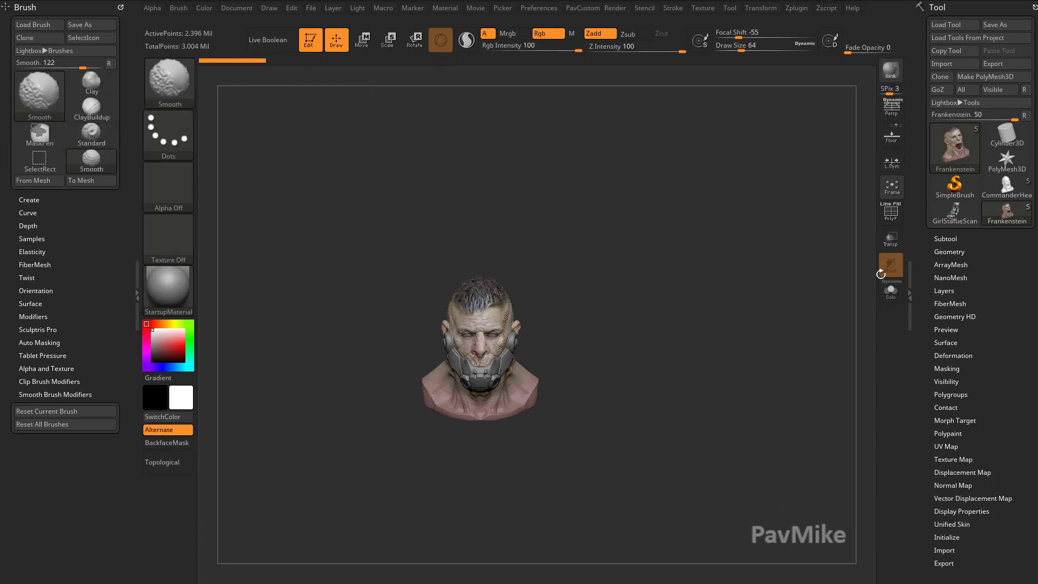
left_click(890, 291)
Step: Choose the DamStandard brush with a draw size of 7 and enable Rgb painting
key("s")
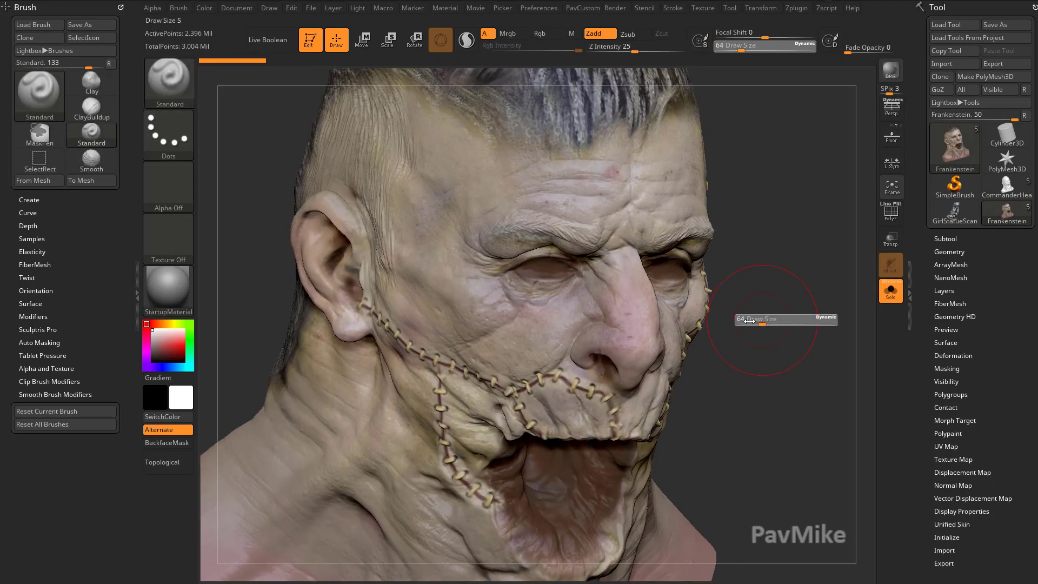
left_click(749, 321)
mouse_move(749, 324)
left_mouse_down("alt")
mouse_move(712, 350)
mouse_move(815, 320)
mouse_move(830, 279)
left_mouse_up("alt")
key("b")
key("d")
key("s")
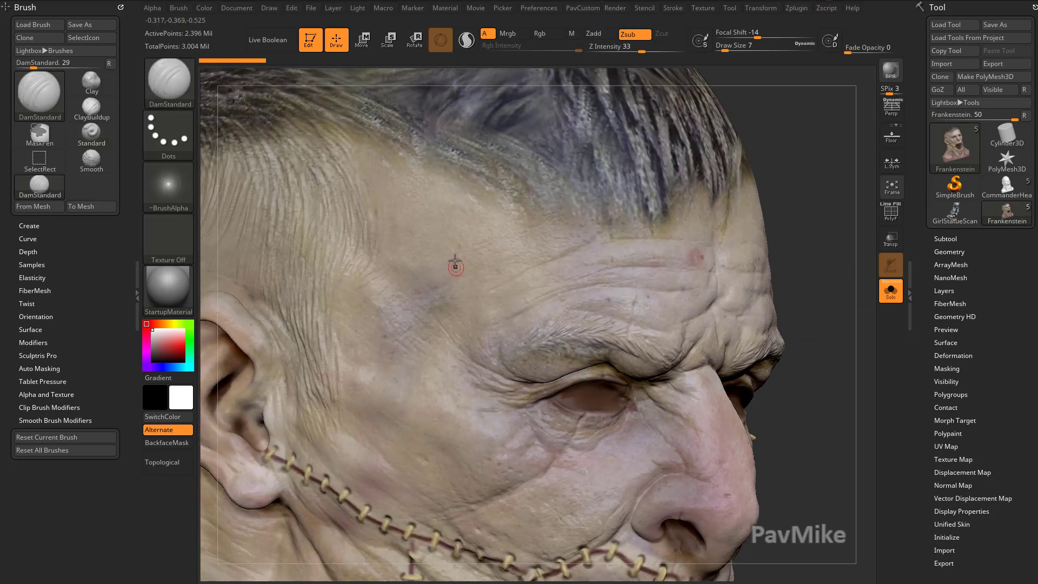
left_click(540, 34)
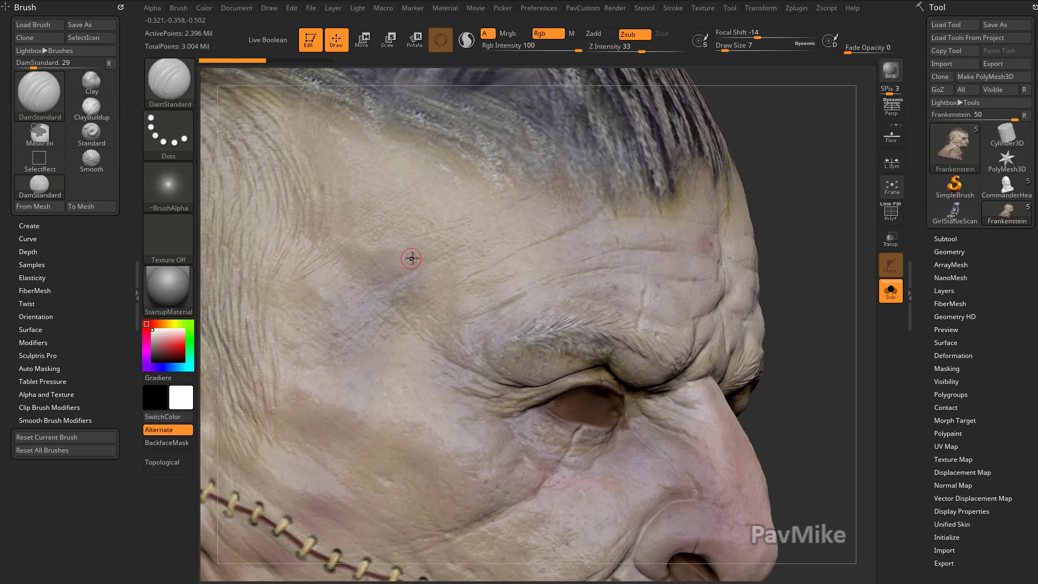
mouse_move(412, 258)
left_mouse_down()
mouse_move(386, 380)
mouse_move(398, 468)
left_mouse_up()
key("ctrl+z")
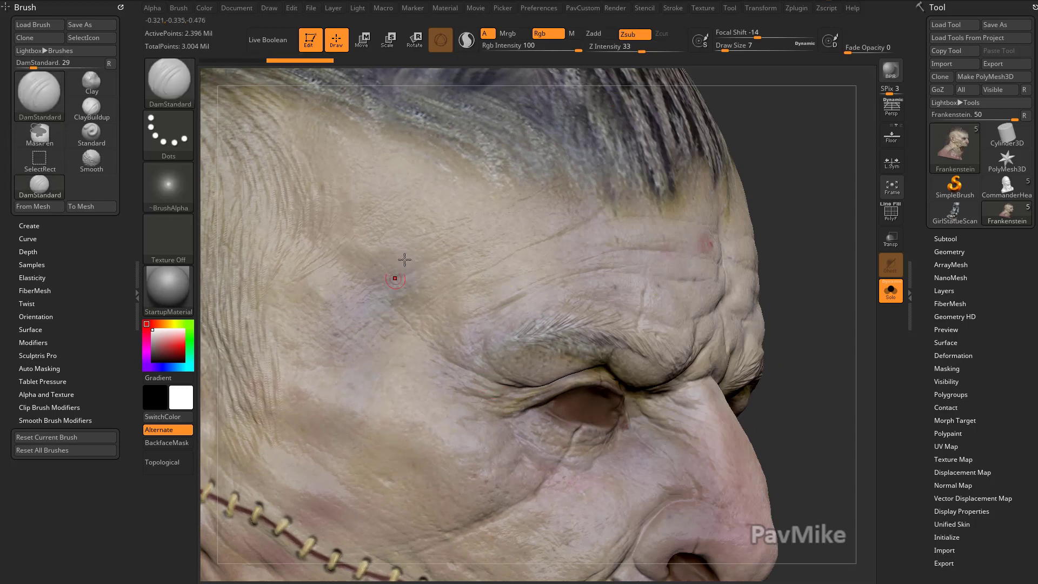
left_click_drag(407, 260, 417, 492)
key("ctrl")
key("ctrl+z")
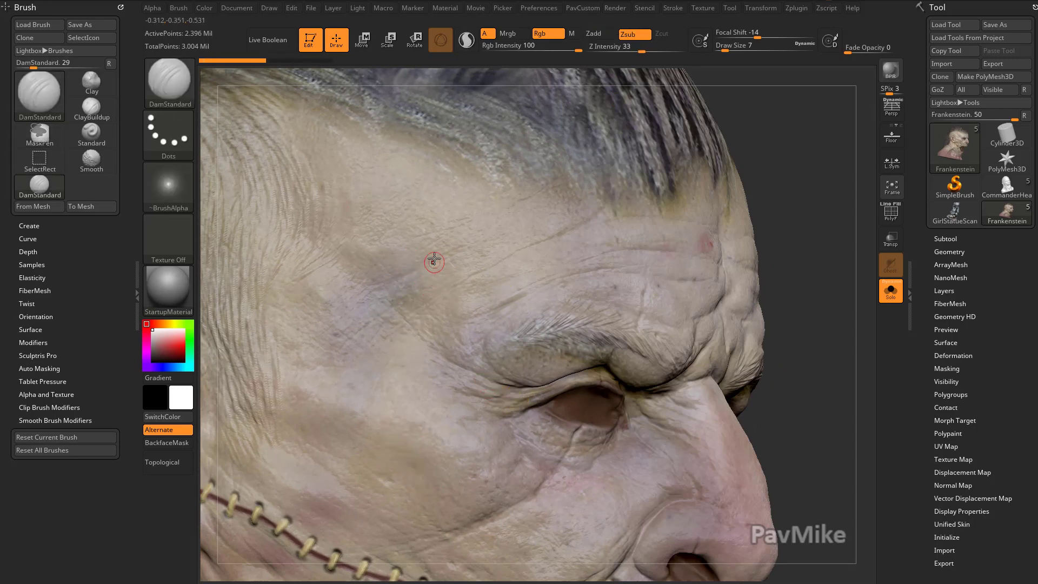
mouse_move(435, 258)
left_mouse_down()
mouse_move(397, 360)
mouse_move(381, 461)
left_mouse_up()
key("ctrl+z")
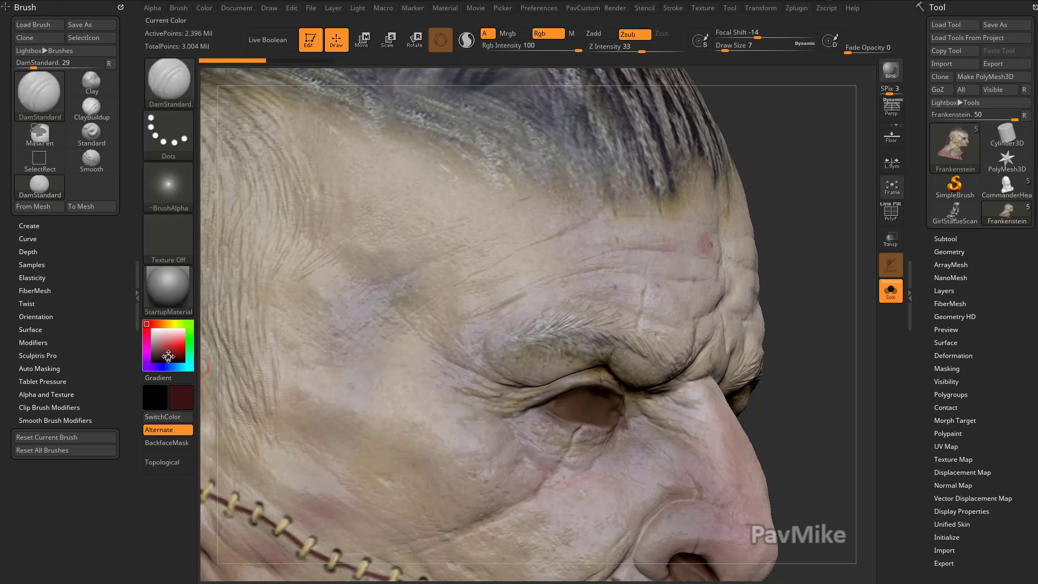
Step: With dark red as the painting color, carve a long scar down the temple beside the eye with DamStandard
key("s")
left_click_drag(448, 257, 389, 458)
key("ctrl+z")
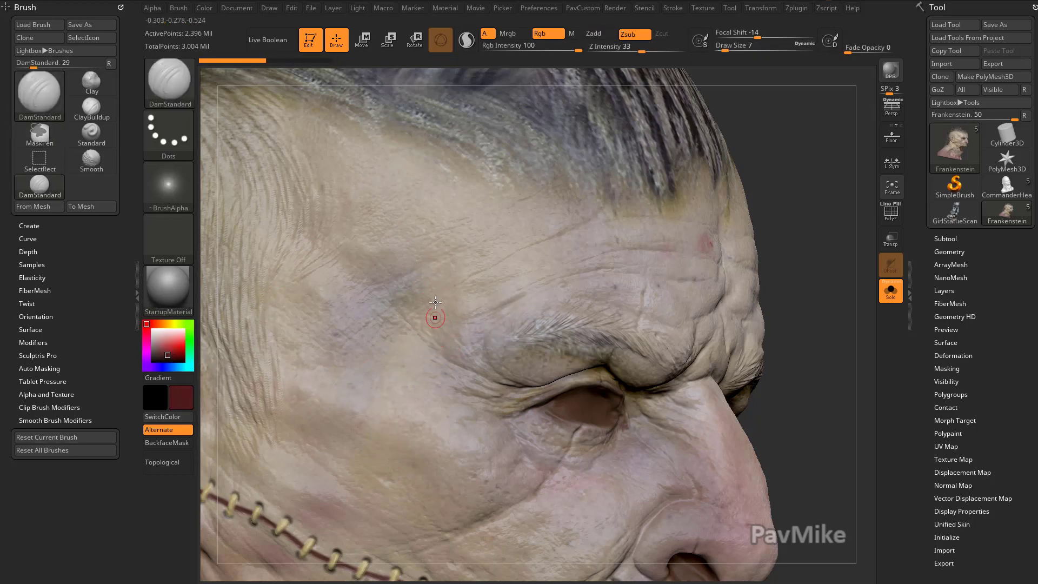
left_click_drag(438, 259, 387, 454)
left_click_drag(805, 323, 822, 324)
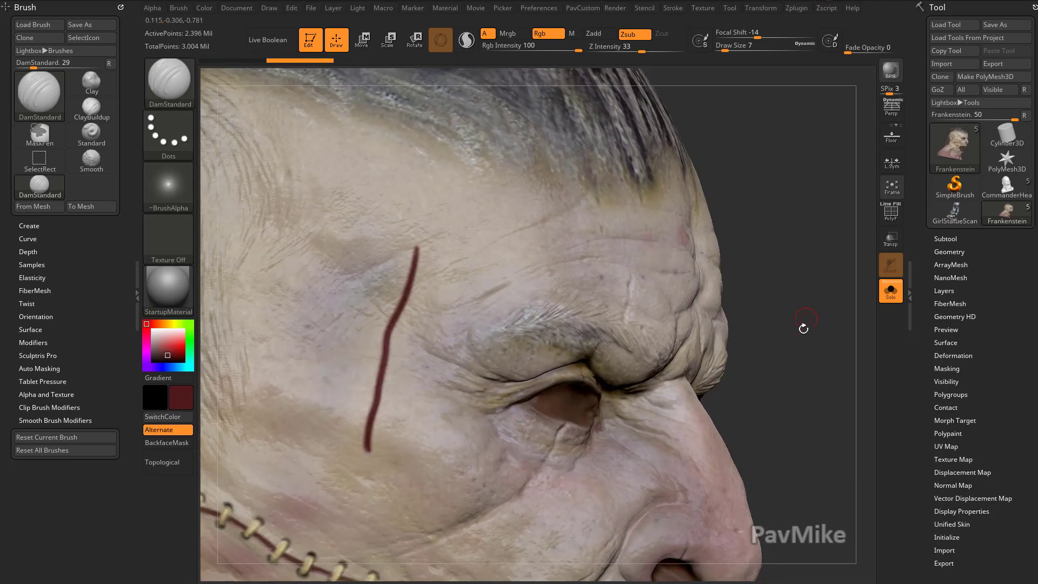
Step: Turn off the polypaint display of the Frankenstein head subtool and set the active color to white
left_click(946, 238)
left_click(1004, 261)
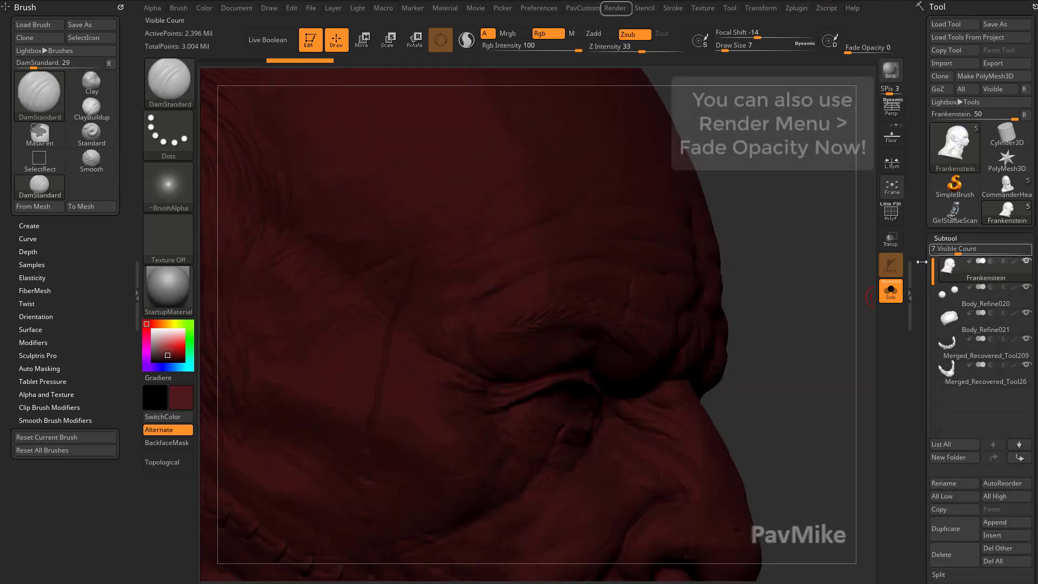
left_click(152, 329)
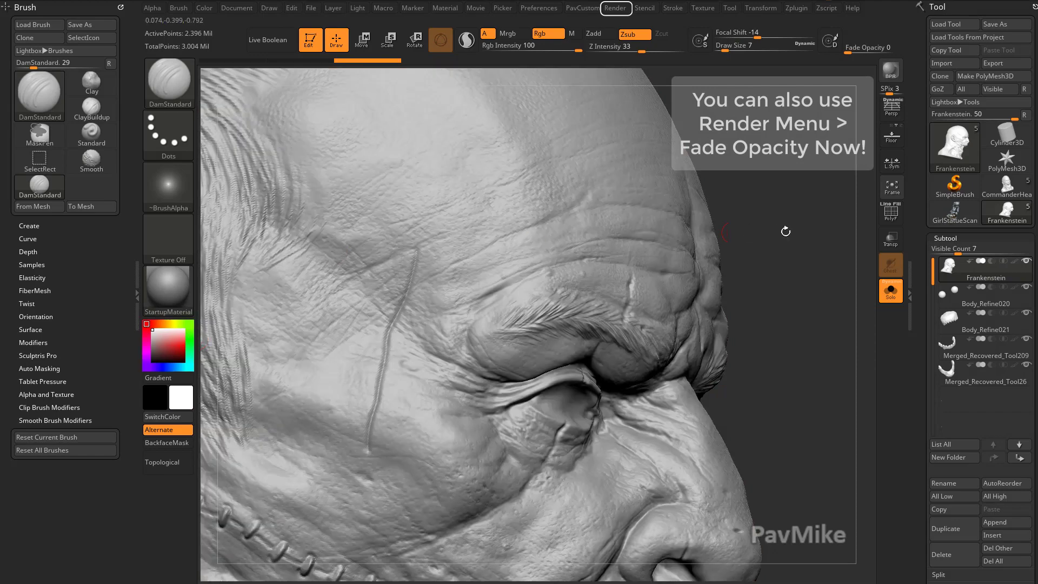
Step: Turn off Rgb painting and carve over the temple scar again with DamStandard to deepen it
left_click(548, 33)
key("s")
mouse_move(397, 316)
left_mouse_down()
mouse_move(406, 316)
mouse_move(400, 287)
mouse_move(413, 259)
mouse_move(382, 344)
mouse_move(369, 451)
left_mouse_up()
key("s")
left_click_drag(809, 275, 812, 279)
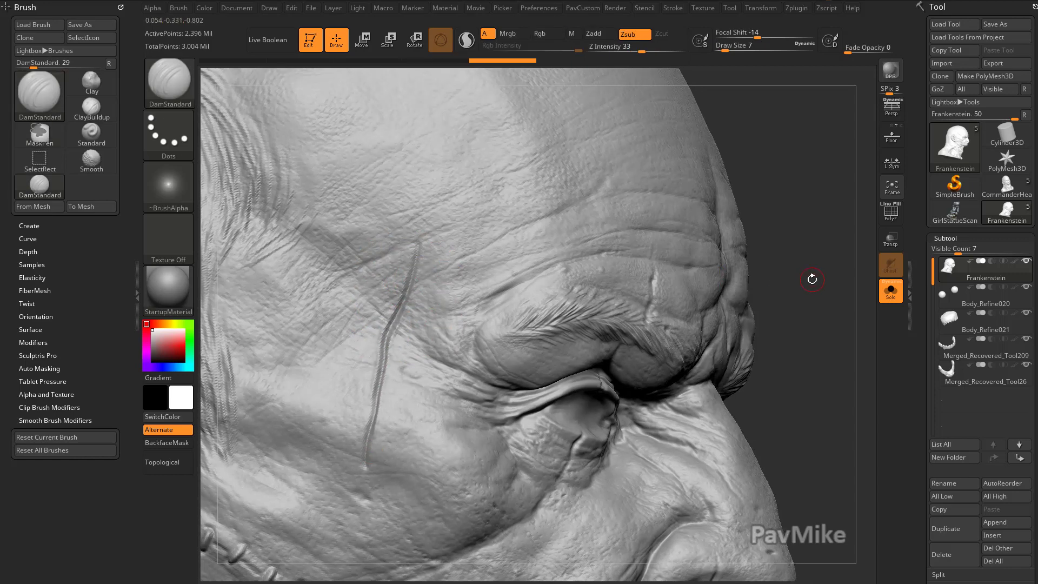
Step: Tighten the temple scar with the Pinch brush at a draw size of 17
key("b")
key("p")
key("i")
key("s")
left_click(403, 304)
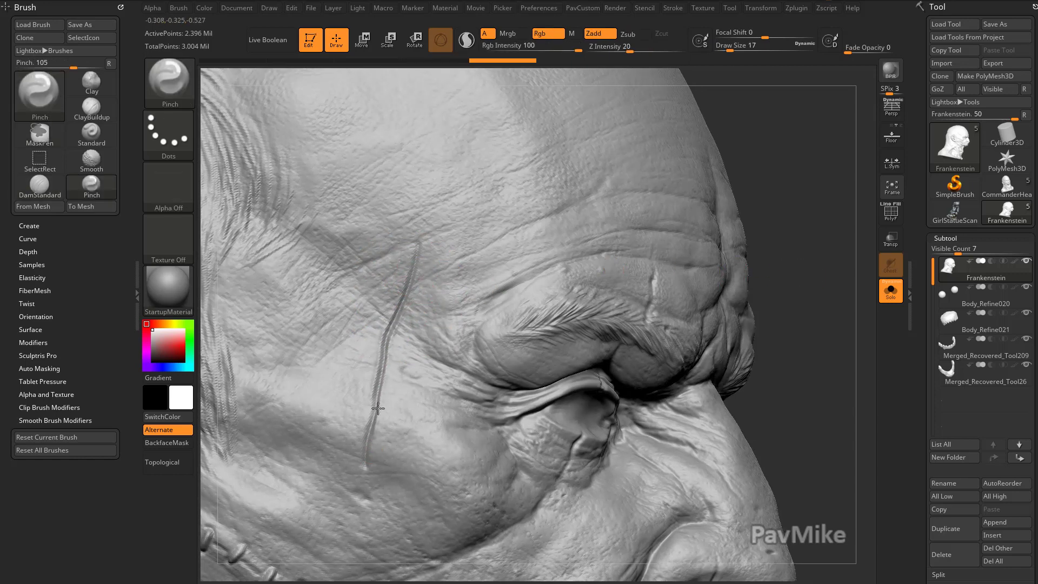
left_click_drag(377, 408, 373, 435)
Step: Sculpt a short raised stitch across the middle of the scar with the Standard brush at draw size 5
key("b")
key("s")
key("t")
key("s")
left_click(414, 358)
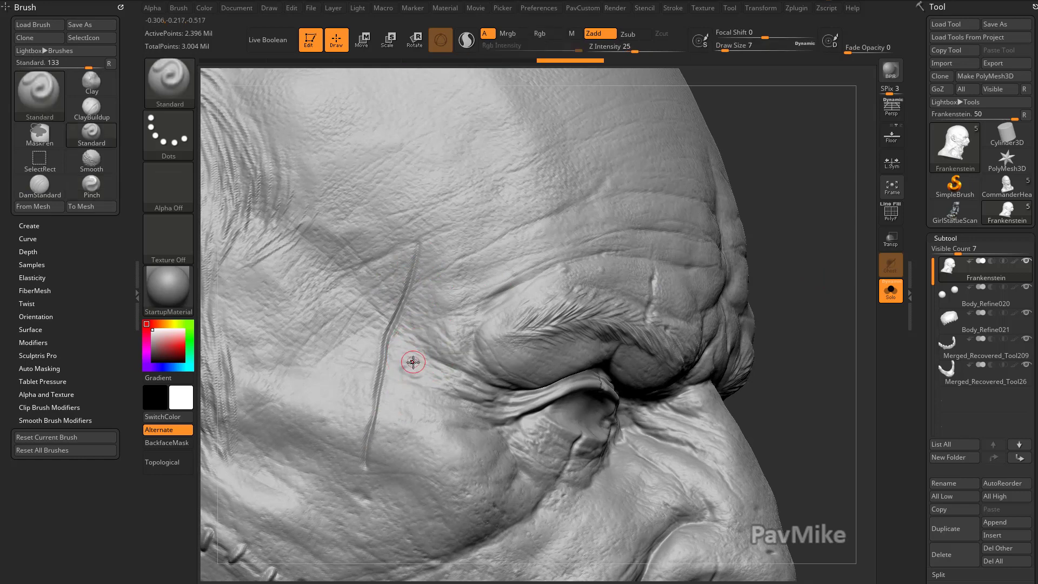
key("s")
left_click(389, 362)
type("s5")
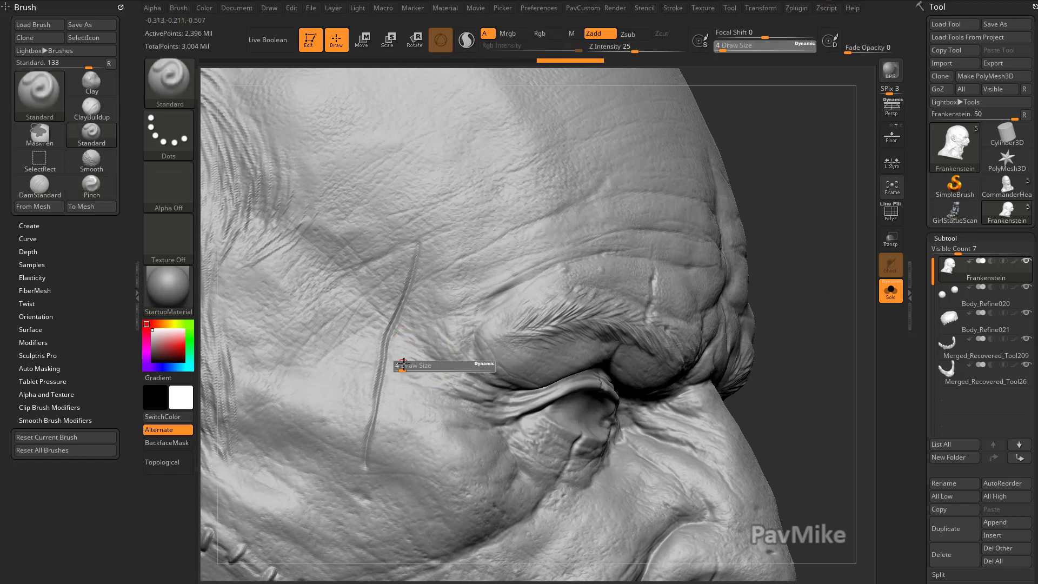
left_click_drag(363, 372, 398, 370)
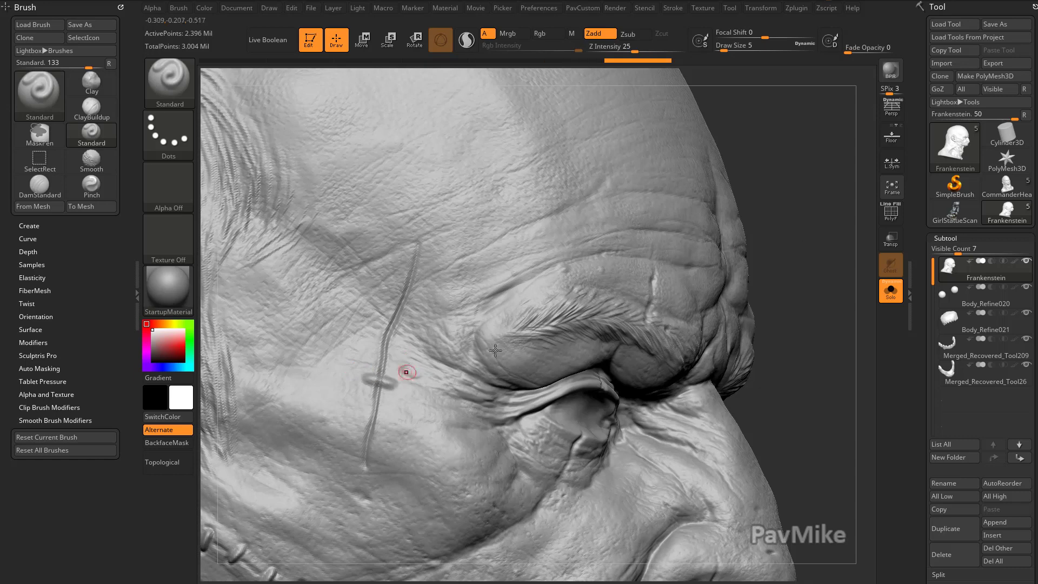
Step: Inspect the raised stitch from above the head and undo it
left_click_drag(822, 341, 621, 343)
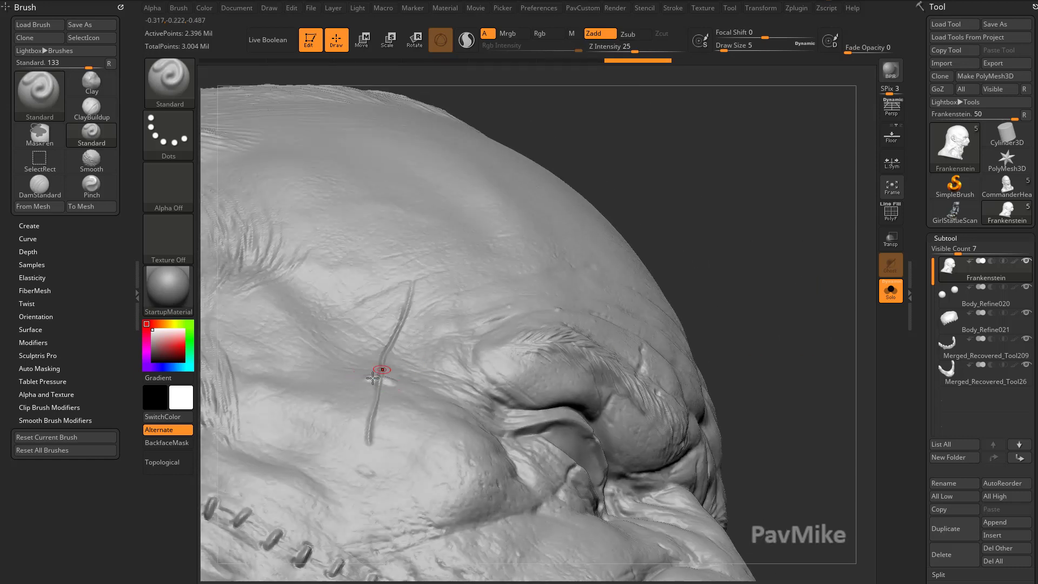
mouse_move(778, 373)
left_mouse_down()
mouse_move(795, 313)
mouse_move(839, 302)
mouse_move(830, 310)
left_mouse_up()
key("ctrl+z")
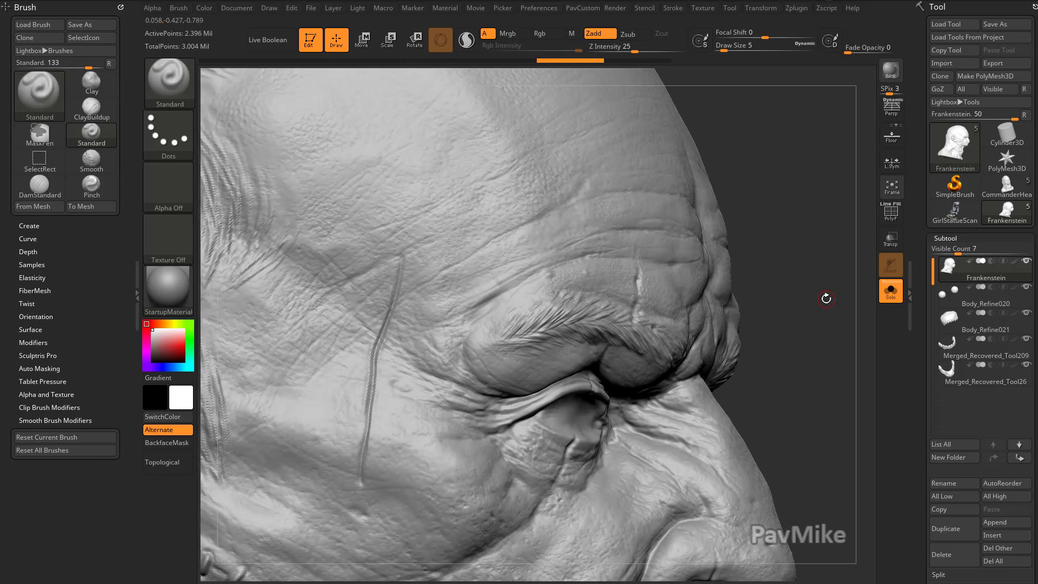
Step: Choose the HistoryRecall brush, compare undo history states 1, 7 and 6, and try the brush on the scar
key("b")
key("h")
key("r")
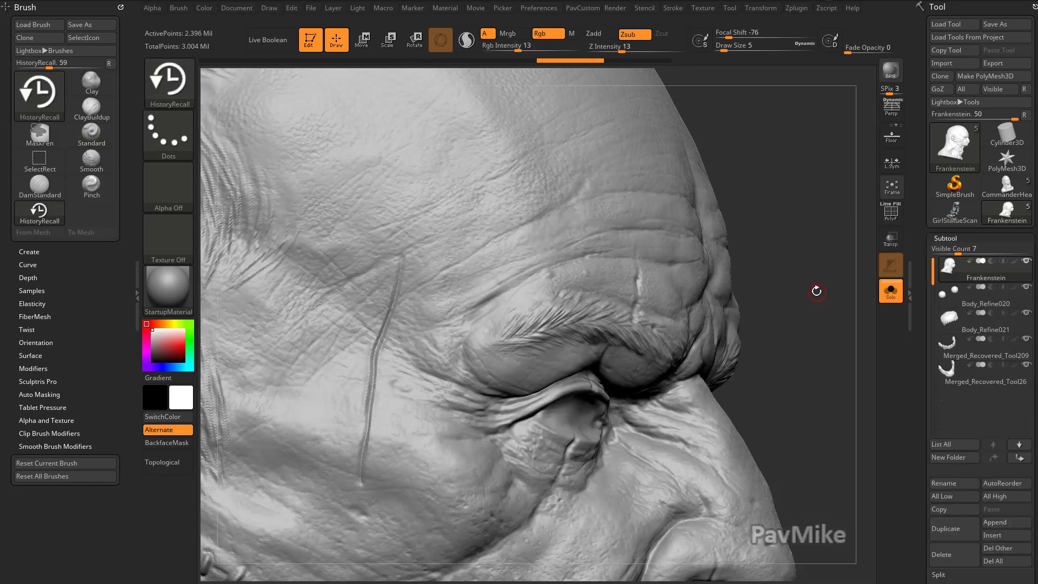
left_click(224, 63)
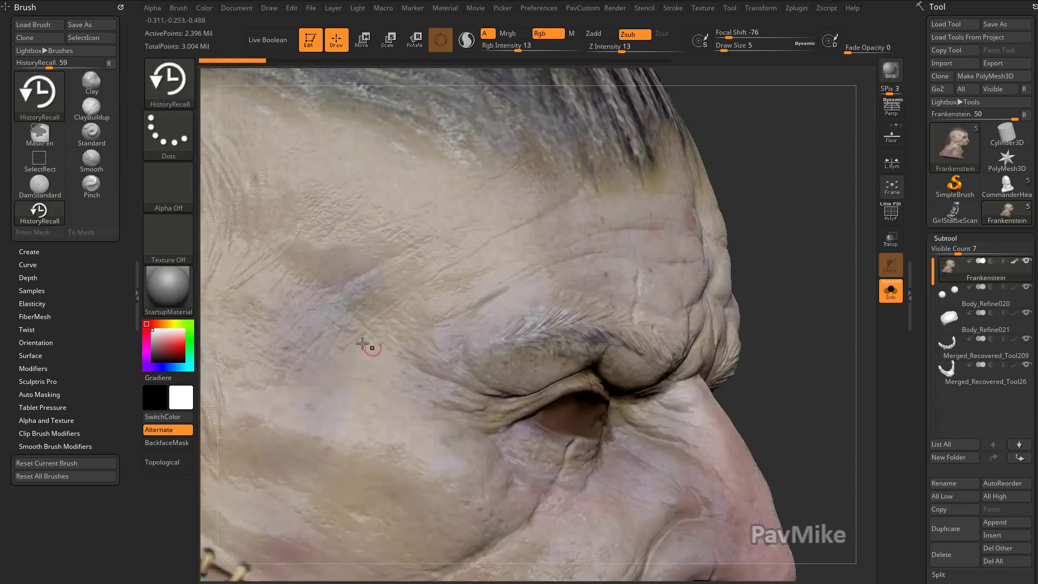
left_click(607, 60)
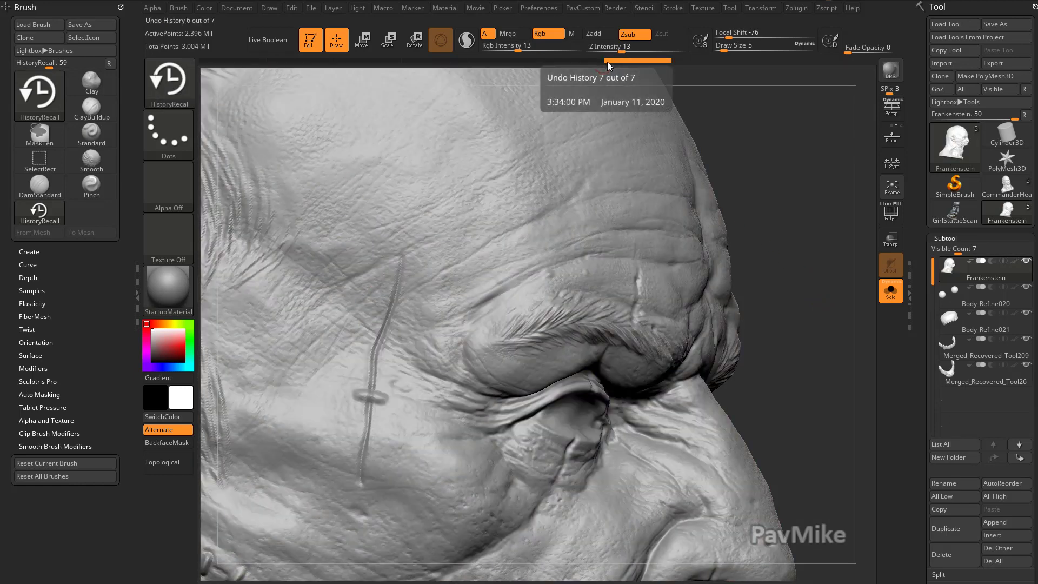
left_click(583, 61)
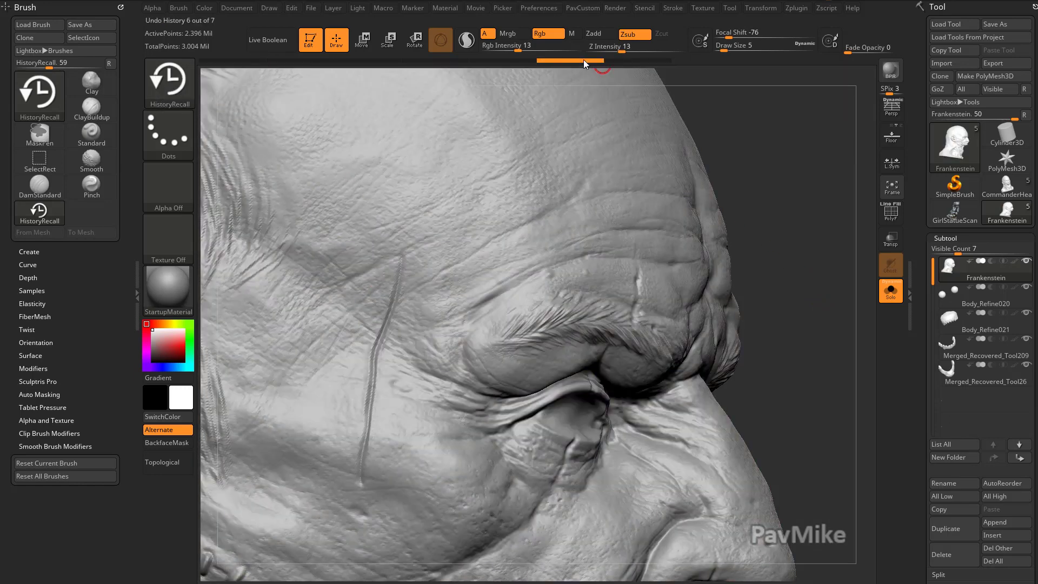
left_click(392, 317)
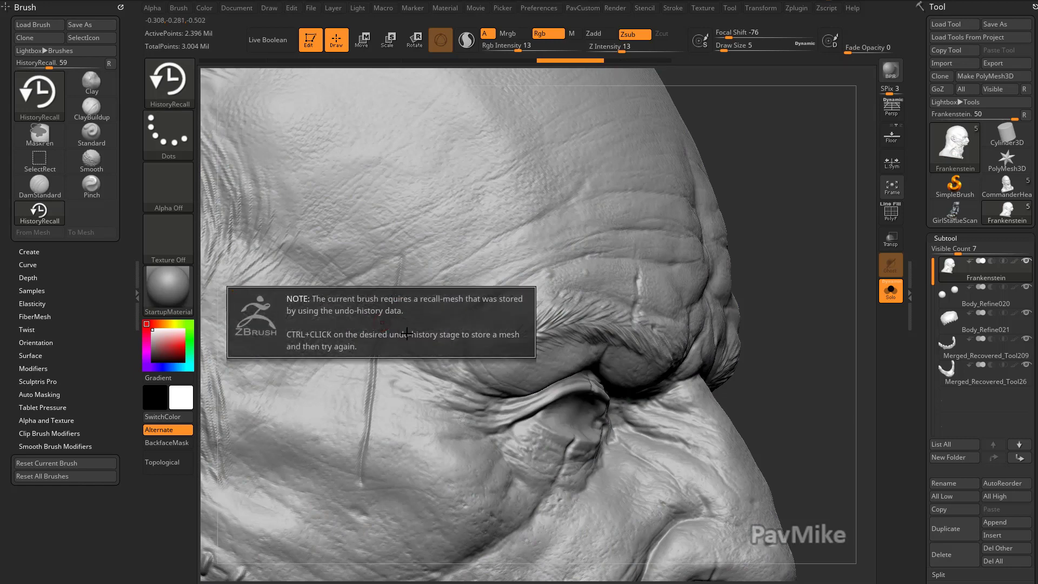
Step: Store undo history state 1 as the recall mesh and brush three short gaps into the scar with HistoryRecall
left_click(234, 62)
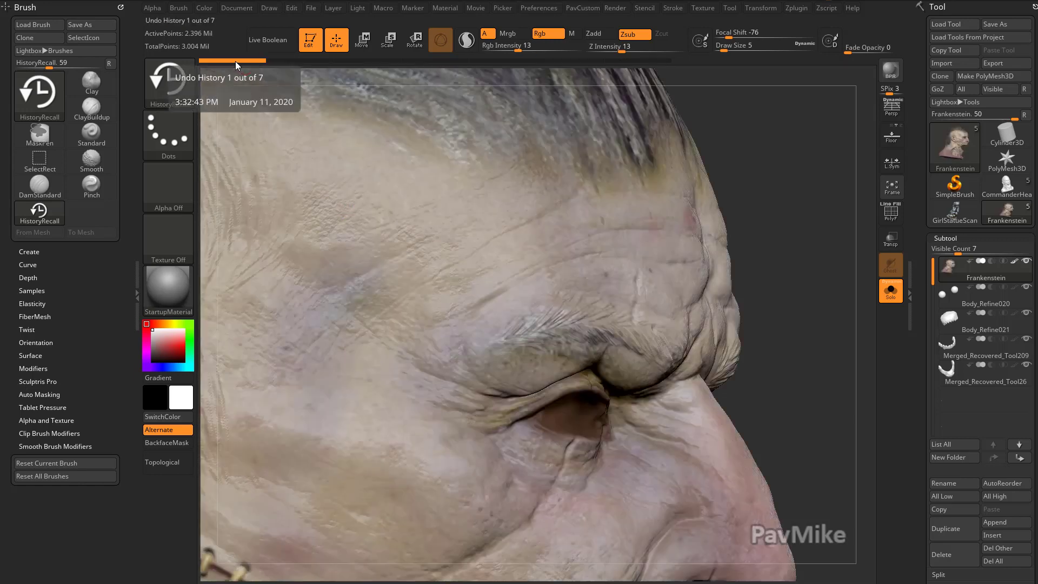
left_click(622, 61)
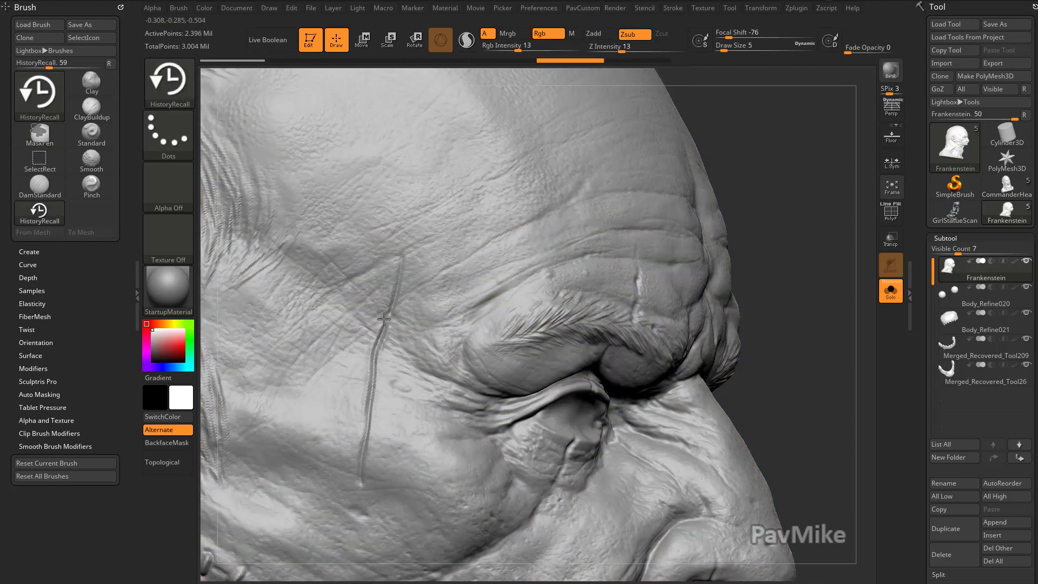
key("ctrl+shift+z")
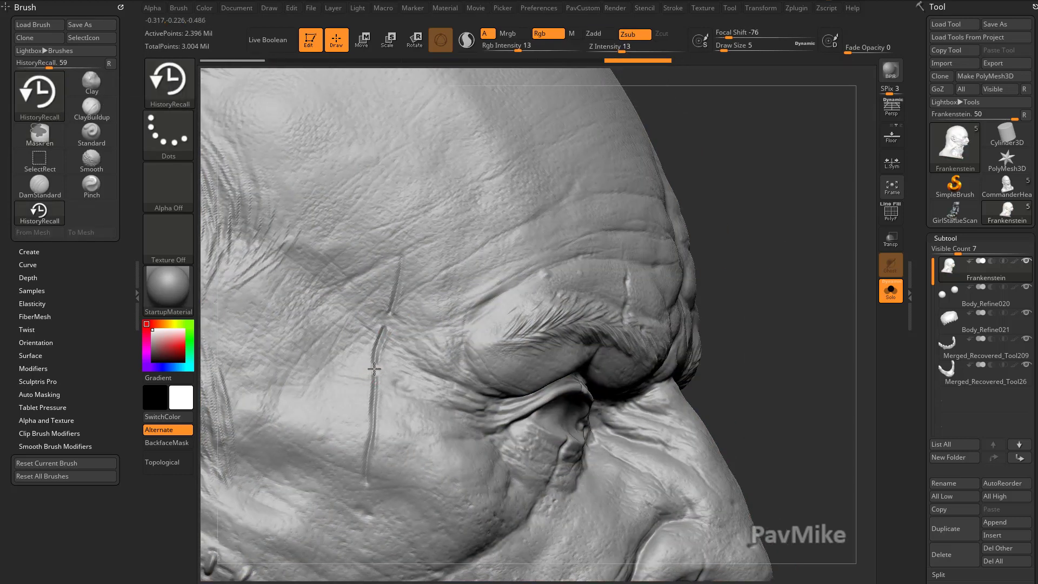
key("ctrl+shift+z")
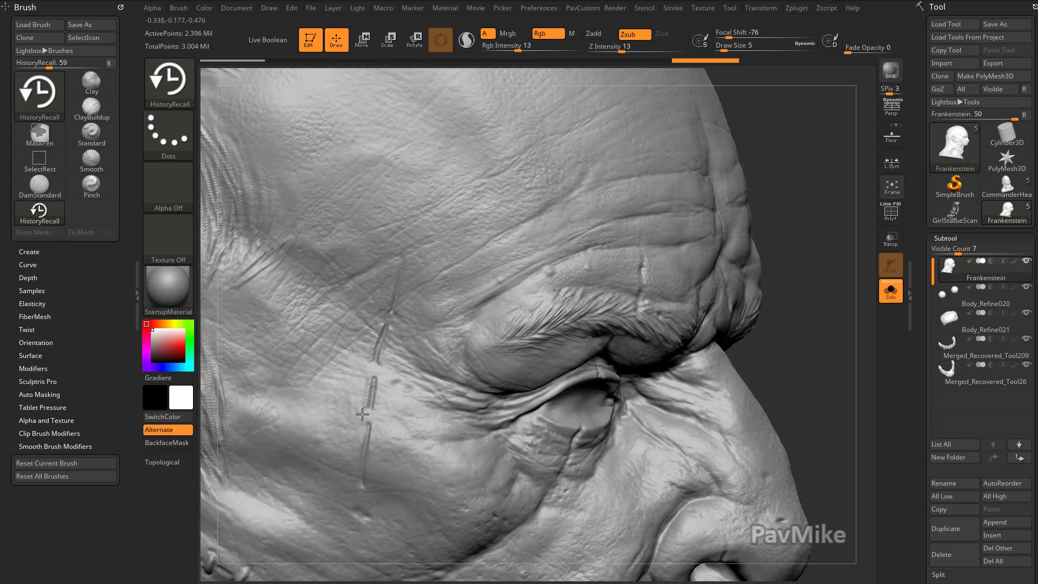
left_click_drag(362, 414, 361, 414)
left_click_drag(838, 319, 795, 338)
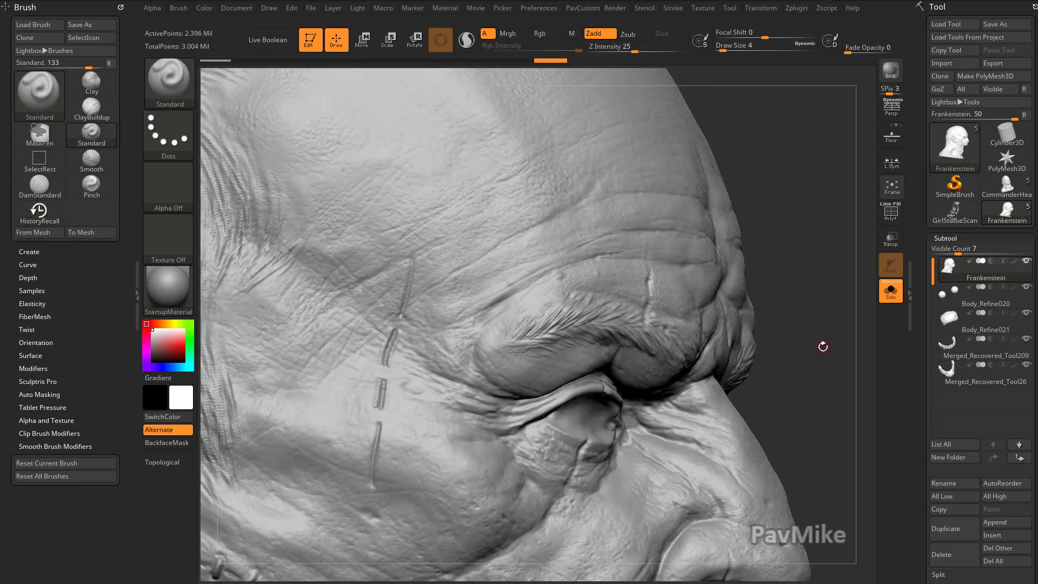
Step: Sculpt a small stitch across the uppermost scar gap with the Standard brush at draw size 4
left_click_drag(822, 345, 824, 347)
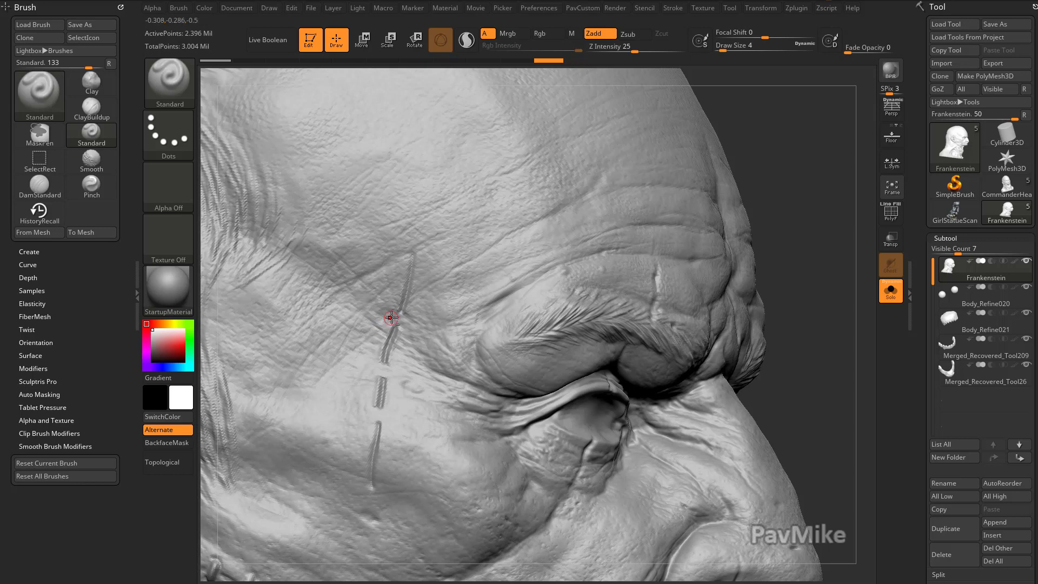
key("ctrl+shift+z")
key("ctrl+shift+z")
key("ctrl+shift+z")
key("ctrl+shift+z")
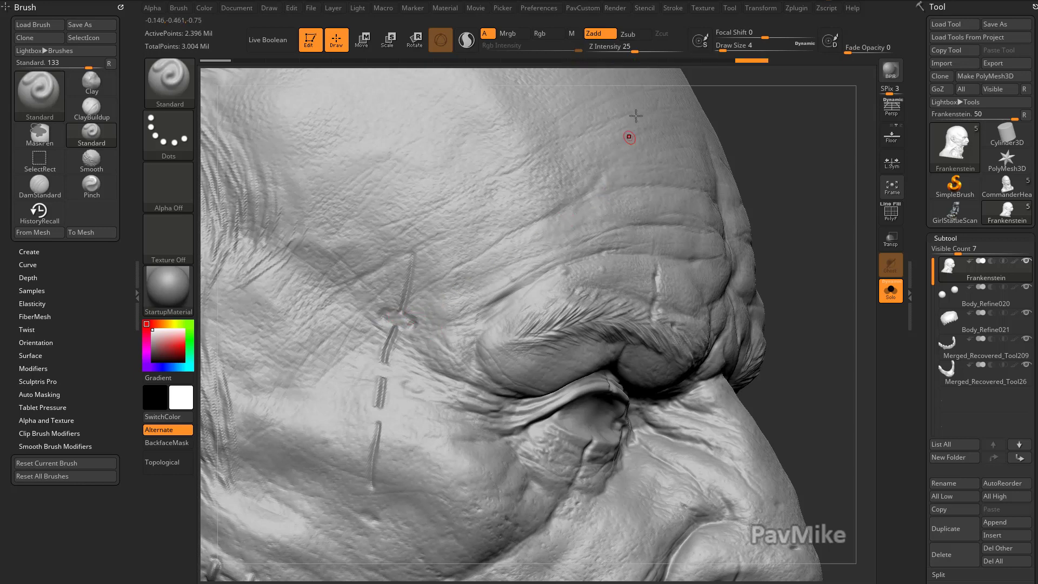
Step: Set Z Intensity to 31 and carve small stitch holes on both sides of the three scar gaps
left_click(639, 51)
left_click(676, 8)
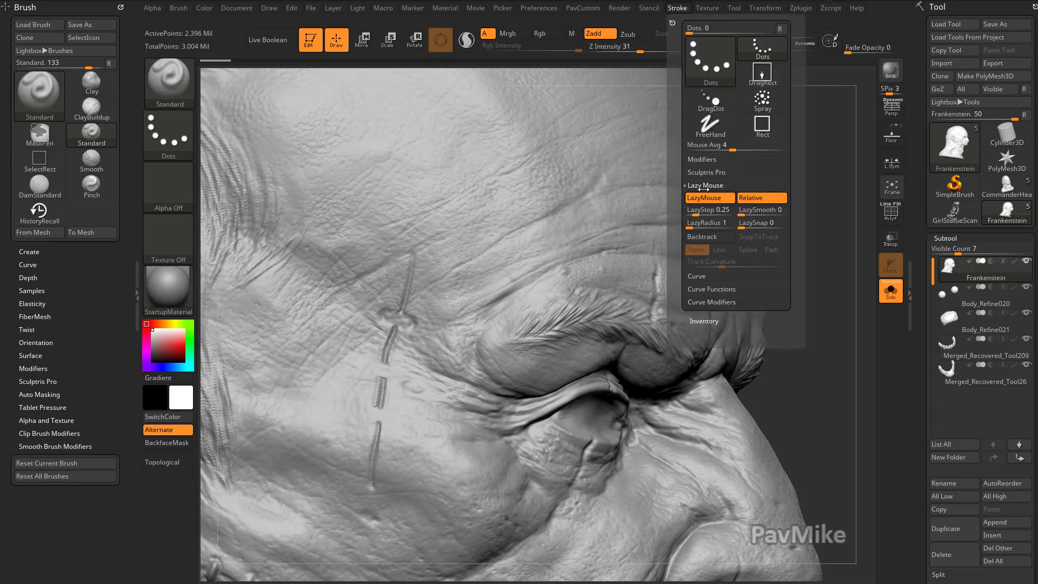
left_click_drag(388, 314, 395, 329, "alt")
left_click_drag(372, 368, 372, 364, "alt")
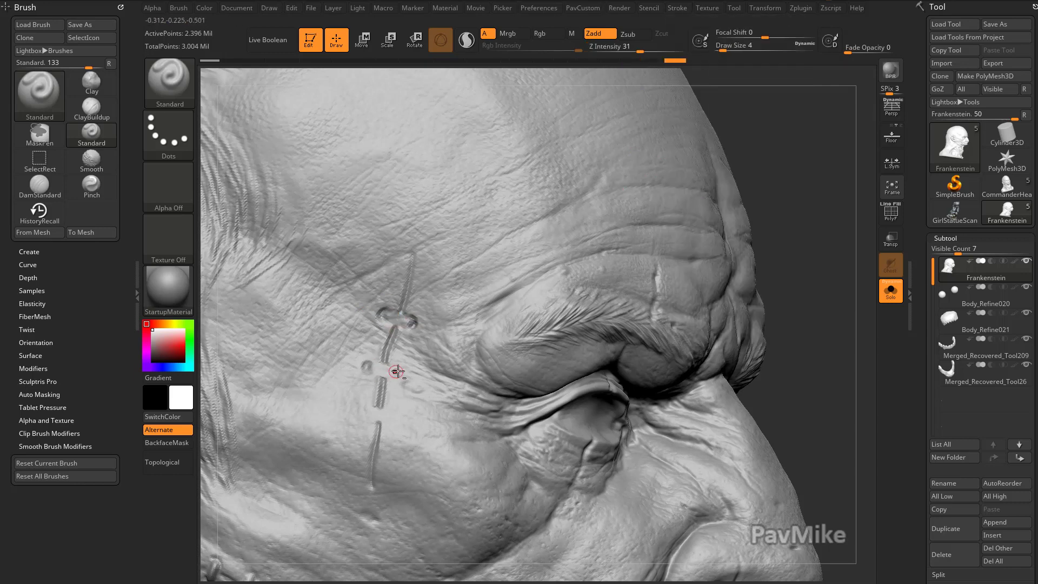
key("ctrl+shift+z")
left_click_drag(362, 416, 397, 421, "alt")
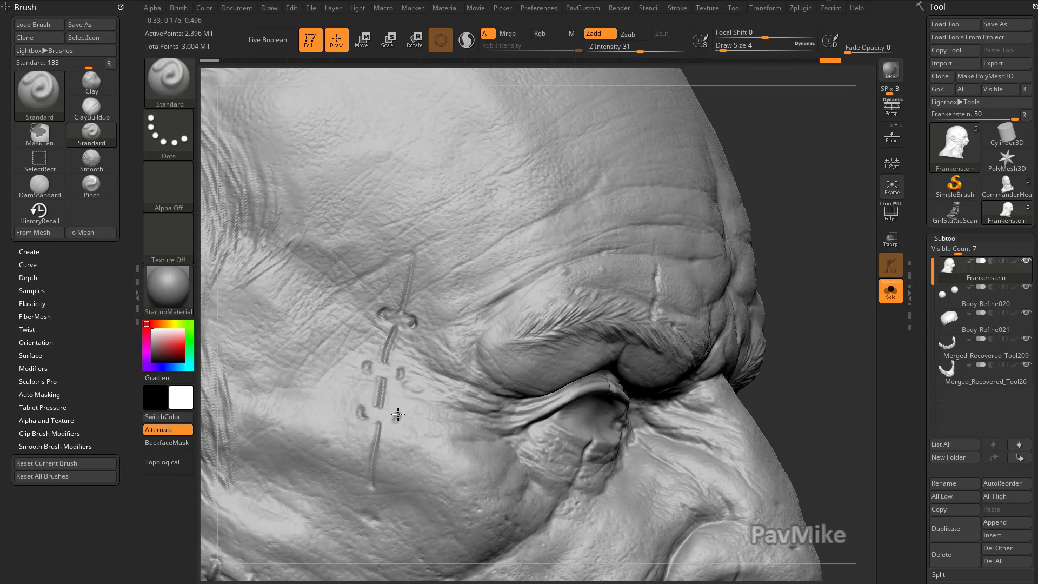
Step: Turn the polypaint display of the Frankenstein head subtool back on
left_click_drag(811, 341, 869, 316)
left_click(1014, 262)
key("ctrl+shift+z")
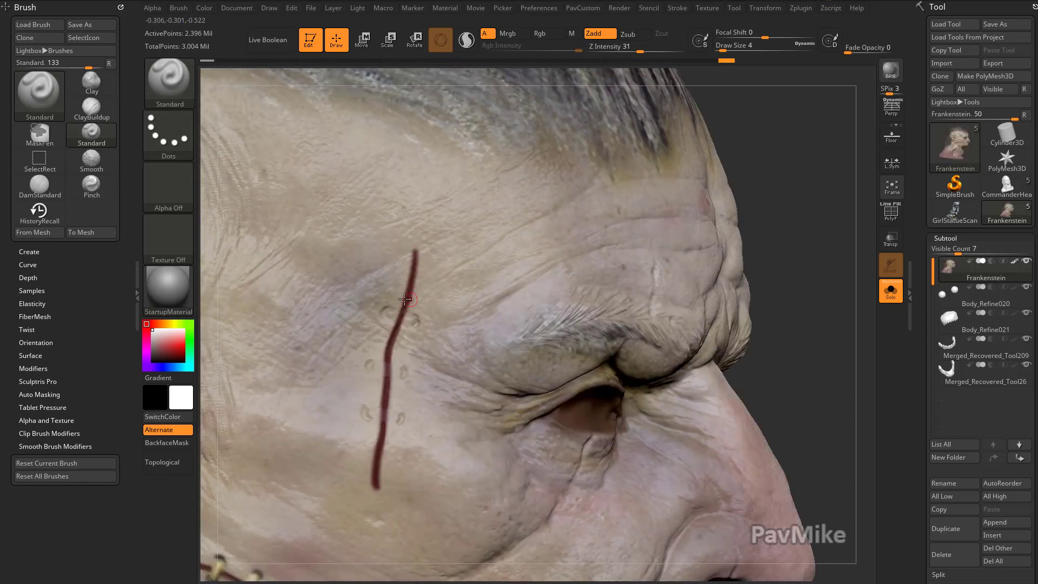
Step: Sample the scar's dark red and paint it across the three stitches with Rgb only at draw size 6
key("c")
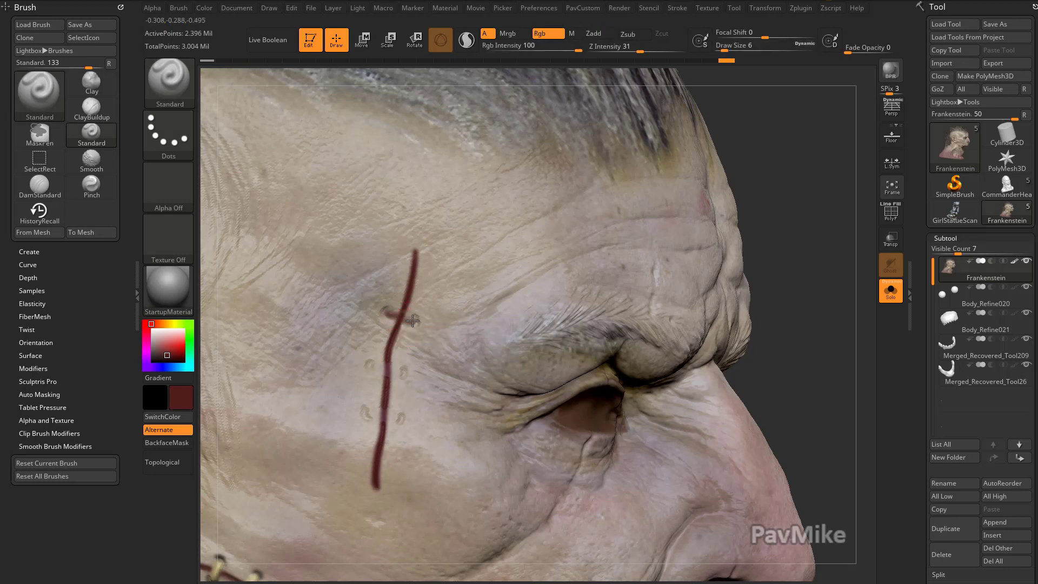
left_click_drag(396, 317, 416, 321)
left_click_drag(369, 364, 404, 372)
mouse_move(366, 411)
left_mouse_down()
mouse_move(402, 416)
mouse_move(363, 413)
left_mouse_up()
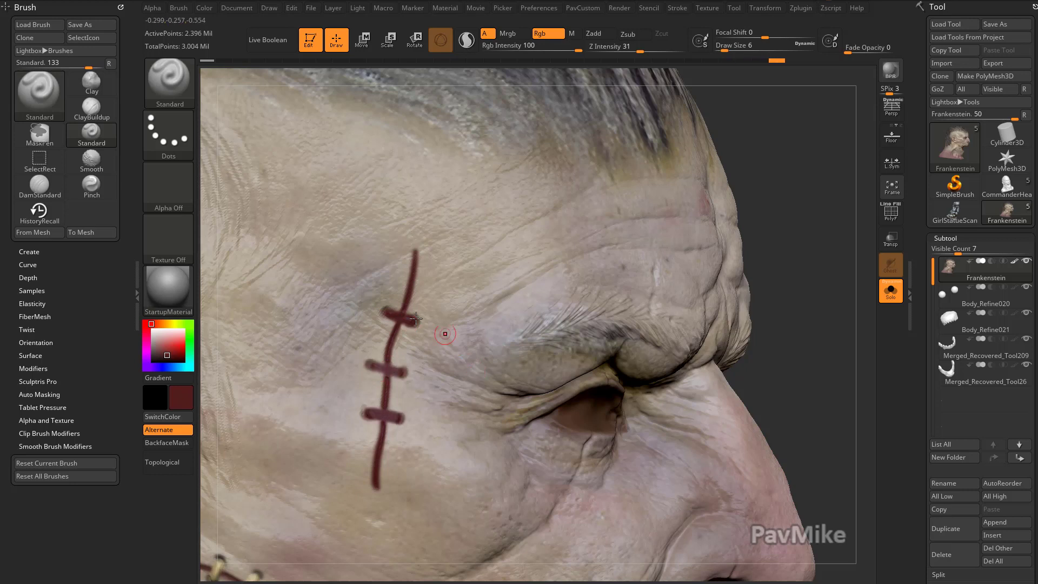
Step: Change the paint colour to a pale cream for the stitch thread
left_click(163, 323)
left_click_drag(167, 347, 161, 339)
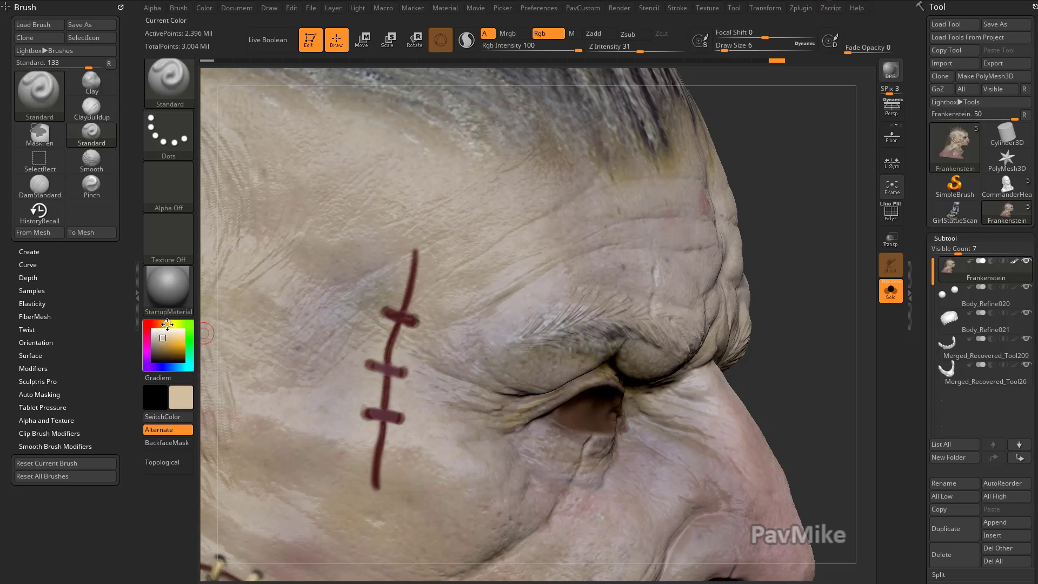
left_click(166, 333)
mouse_move(783, 285)
left_mouse_down("alt")
mouse_move(753, 257)
mouse_move(787, 285)
left_mouse_up("alt")
left_click_drag(851, 236, 804, 246, "alt")
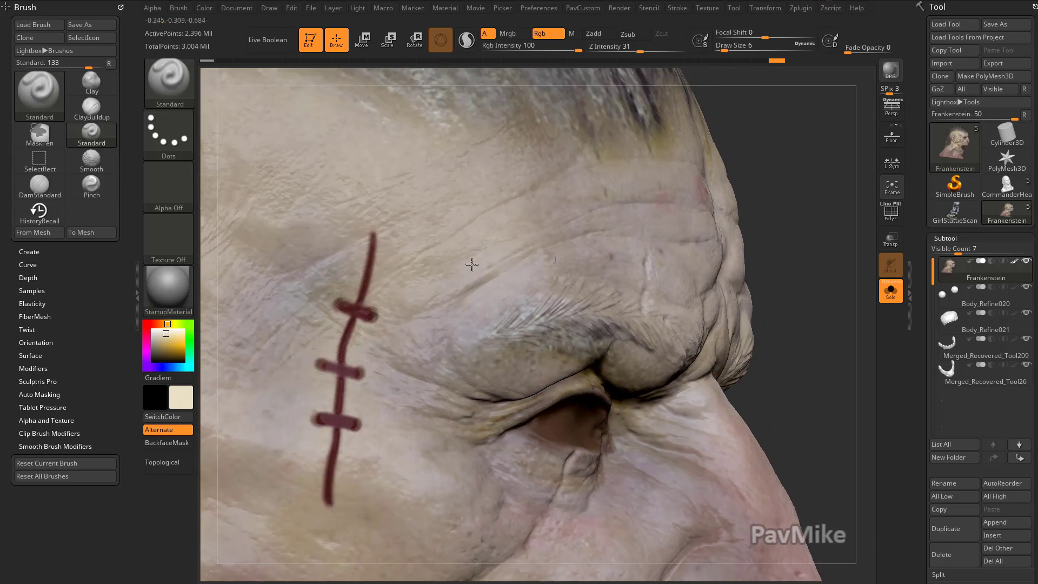
left_click(163, 333)
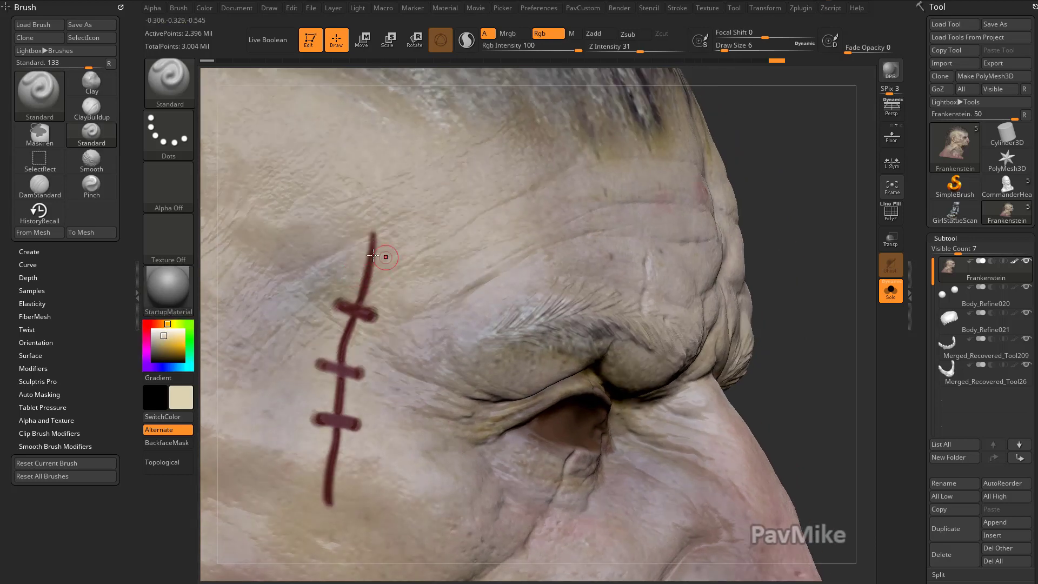
left_click_drag(825, 210, 820, 187, "alt")
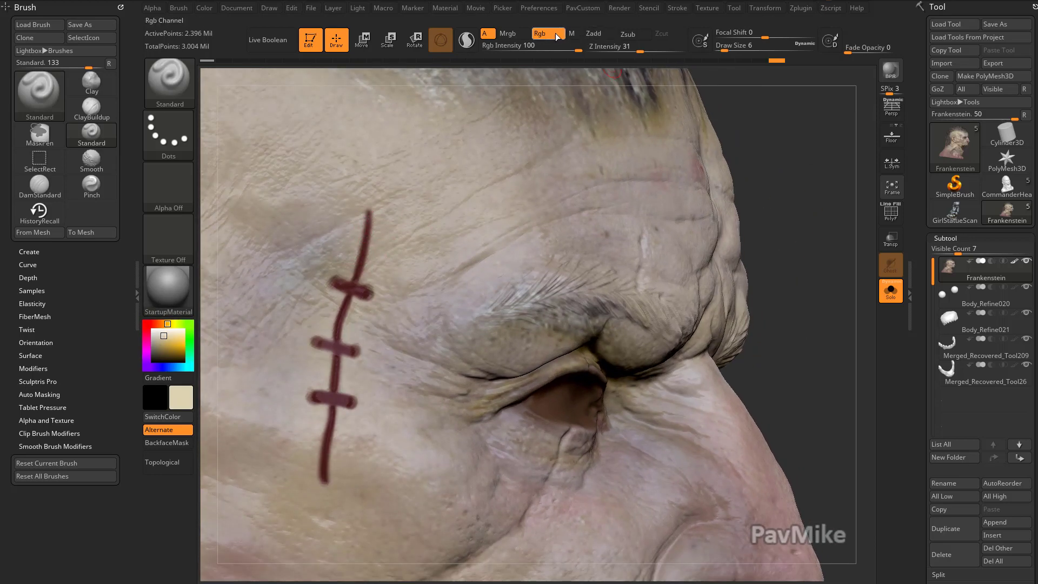
Step: Enable Zadd alongside Rgb and paint raised cream threads across the three temple scar stitches at draw size 7
left_click(593, 33)
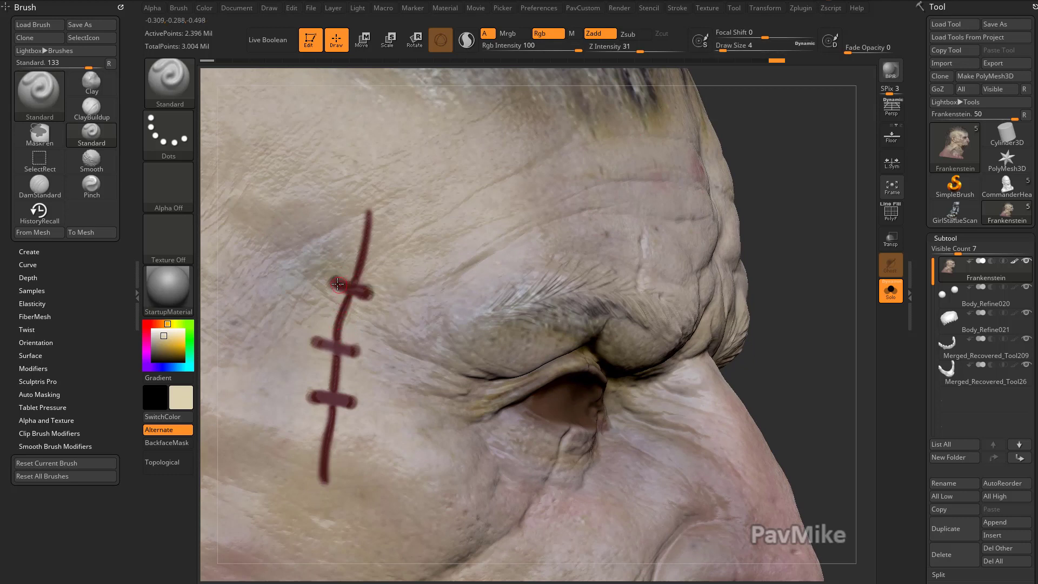
mouse_move(354, 288)
left_mouse_down()
mouse_move(368, 292)
mouse_move(343, 285)
mouse_move(369, 292)
left_mouse_up()
key("ctrl+z")
key("s")
left_click_drag(318, 343, 335, 346)
left_click_drag(327, 397, 353, 400)
Step: Capture the stitched temple scar's relief and colour as alpha and texture with the XTractor brush at draw size 17
mouse_move(757, 260)
left_mouse_down()
mouse_move(803, 278)
mouse_move(778, 287)
left_mouse_up()
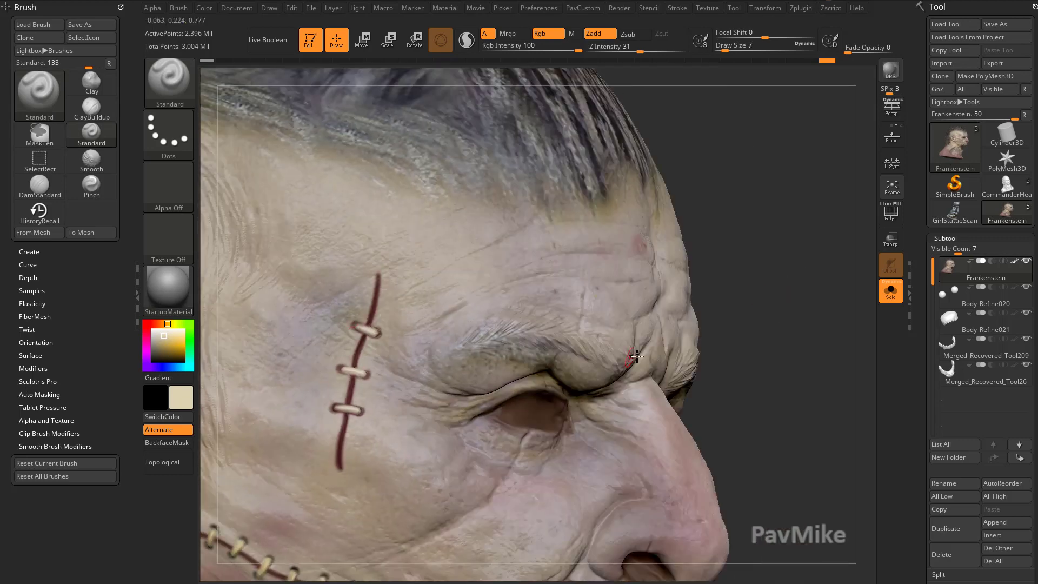
left_click_drag(790, 284, 762, 227)
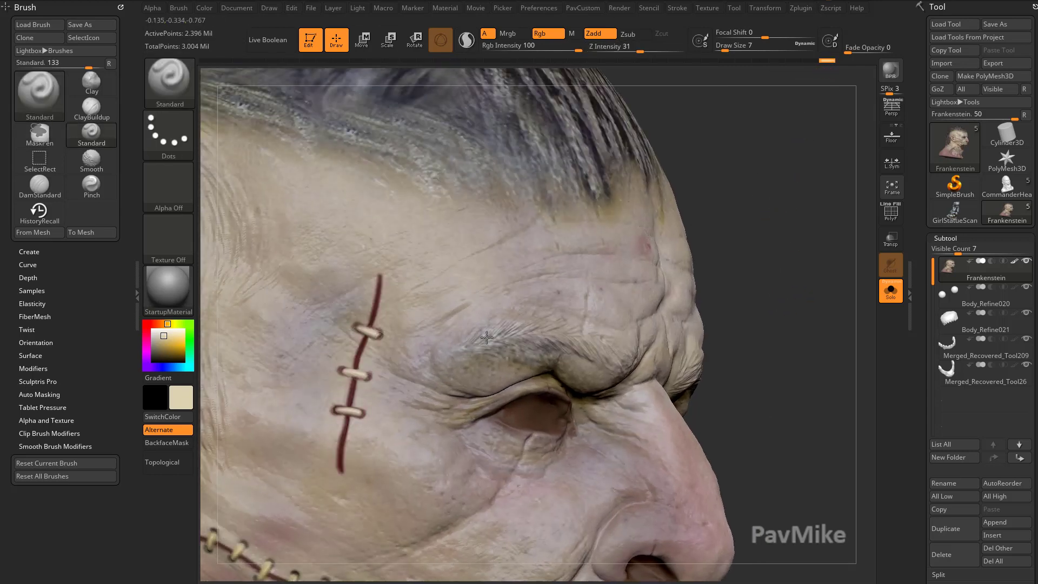
left_click_drag(820, 109, 751, 233)
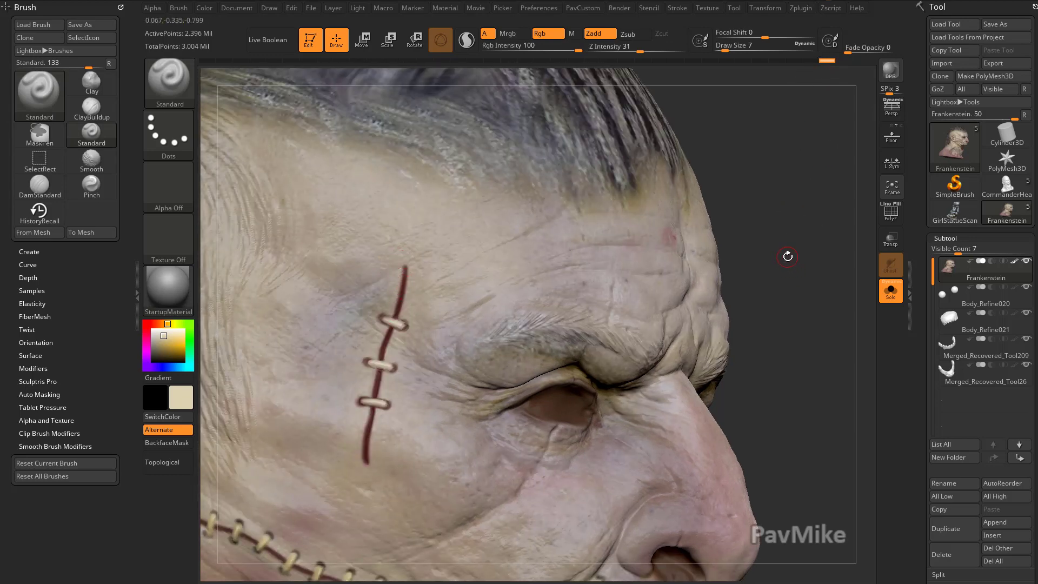
key("b")
key("x")
key("t")
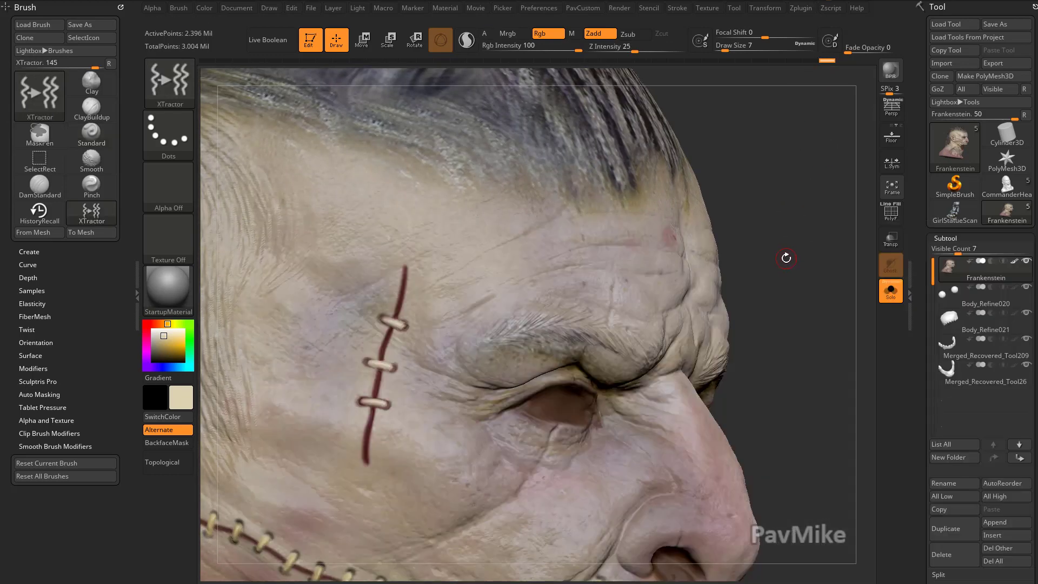
key("s")
left_click(399, 291)
left_click_drag(366, 432, 366, 436)
left_click_drag(797, 282, 799, 264, "alt")
mouse_move(169, 241)
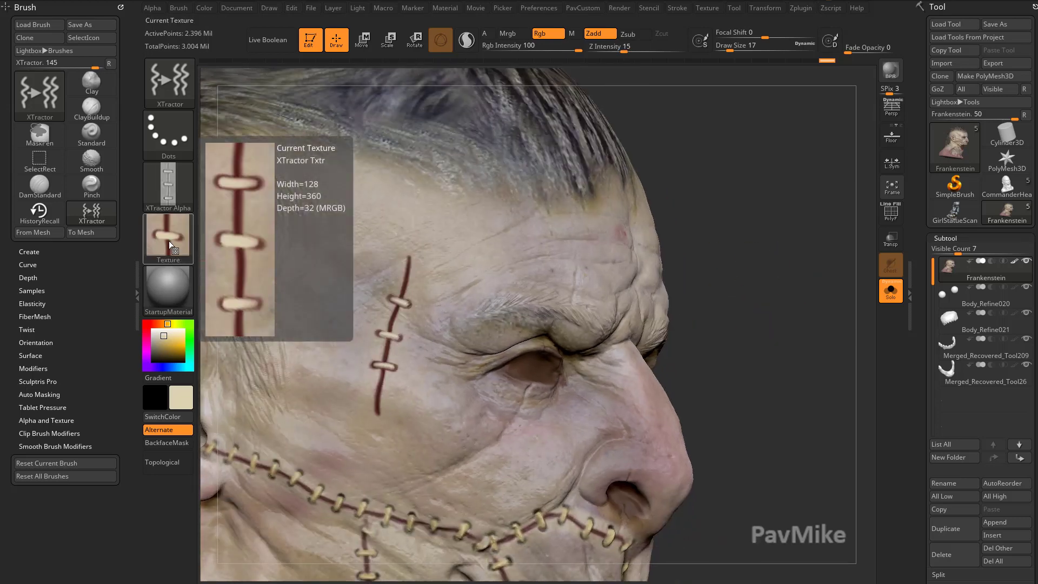
mouse_move(165, 180)
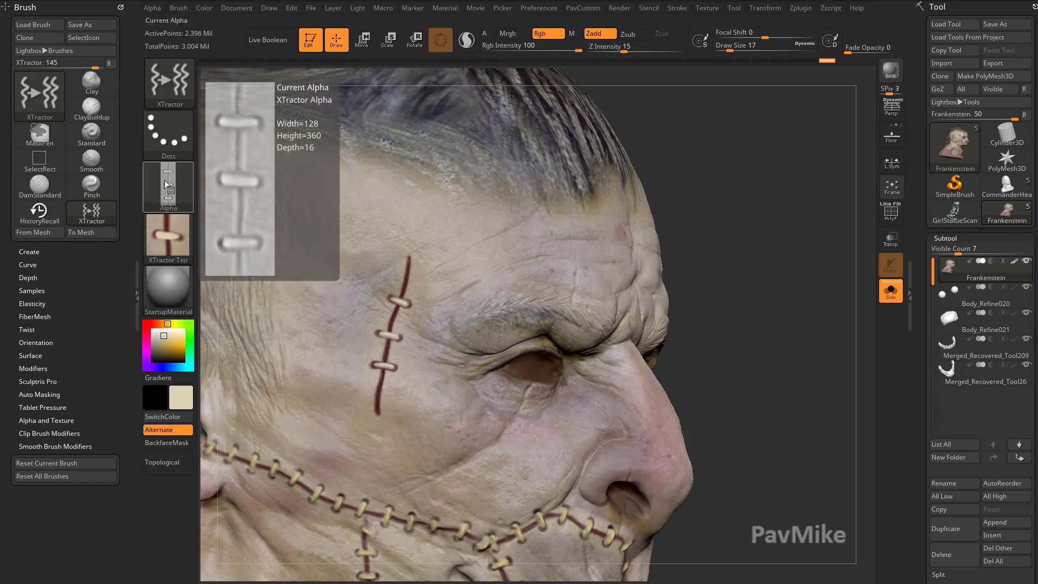
Step: Clone the XTractor brush and set the clone's icon to a picture of the Frankenstein head
left_click(178, 8)
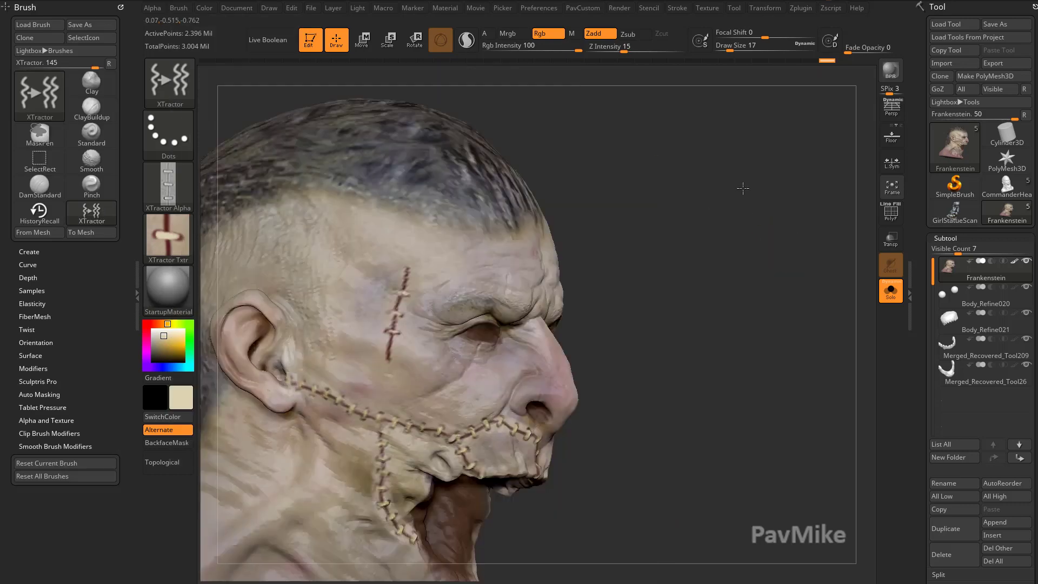
left_click_drag(743, 188, 746, 210)
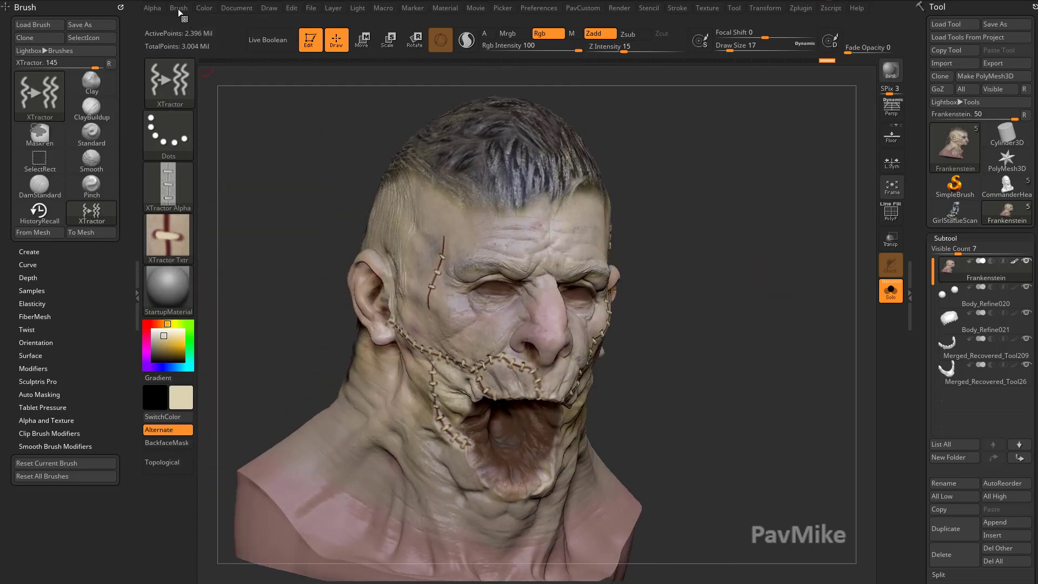
left_click(179, 8)
left_click(223, 41)
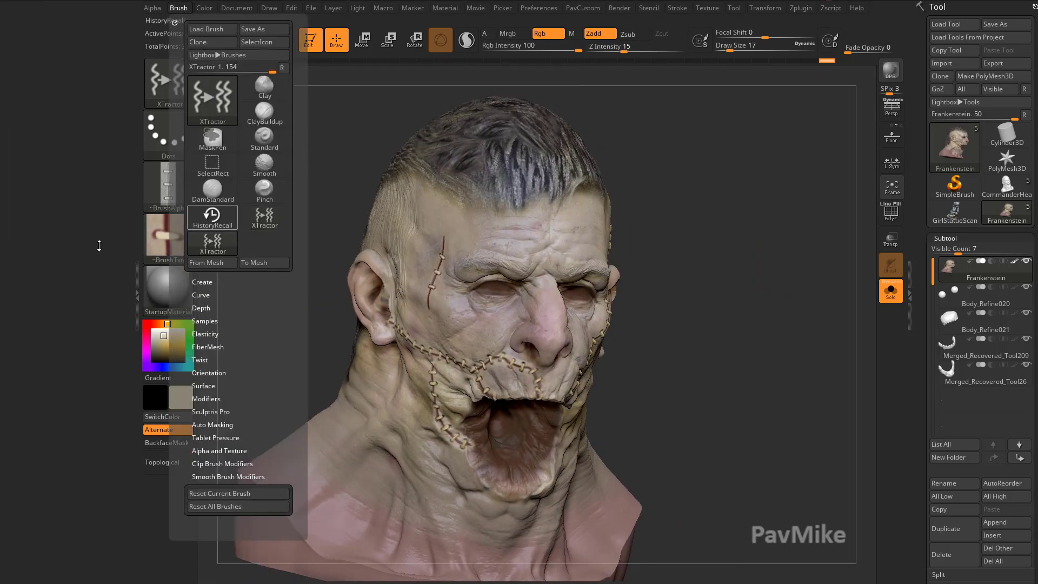
left_click(180, 10)
left_click(177, 9)
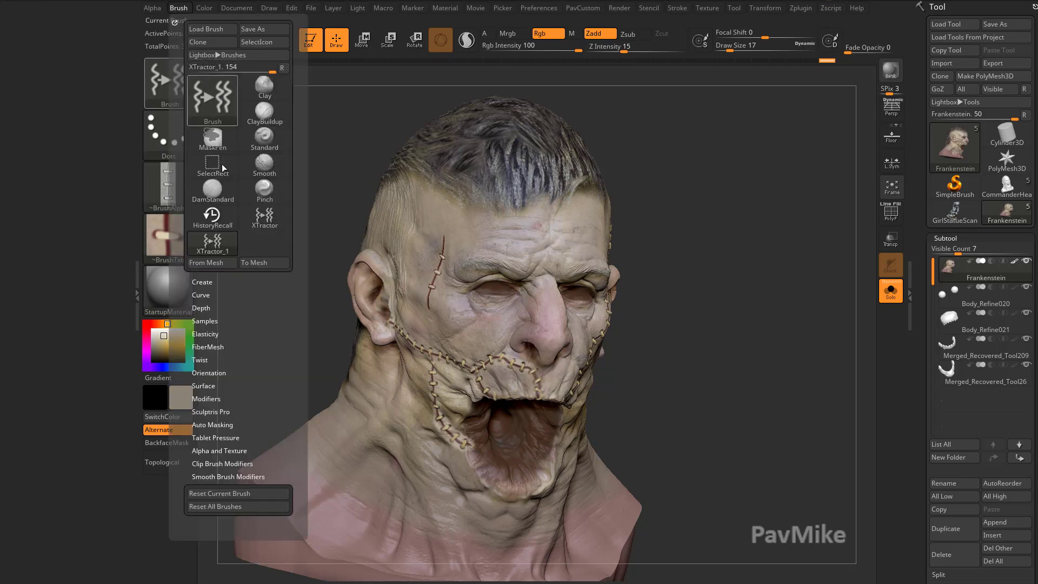
left_click(265, 42)
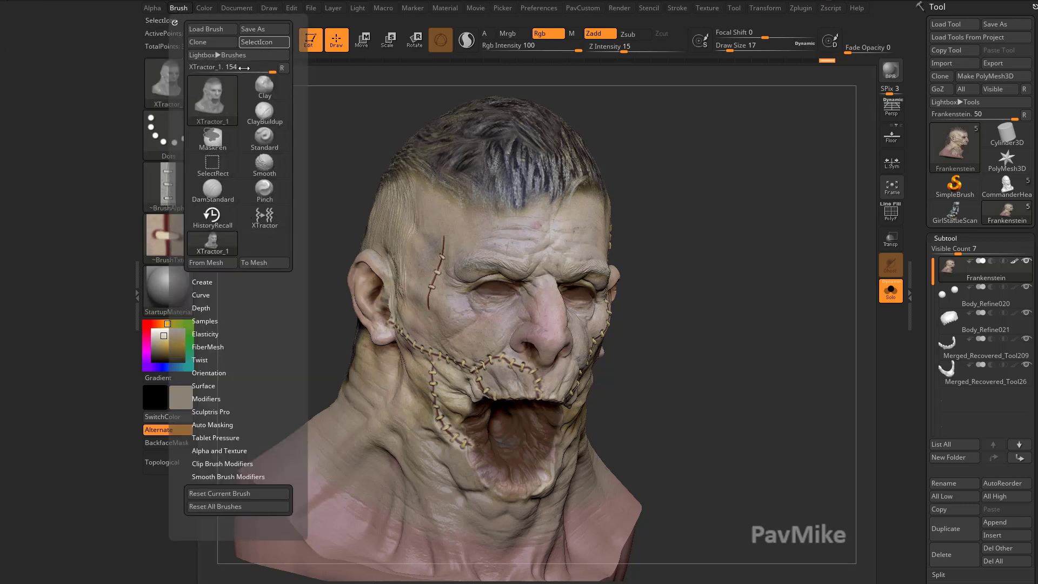
mouse_move(216, 102)
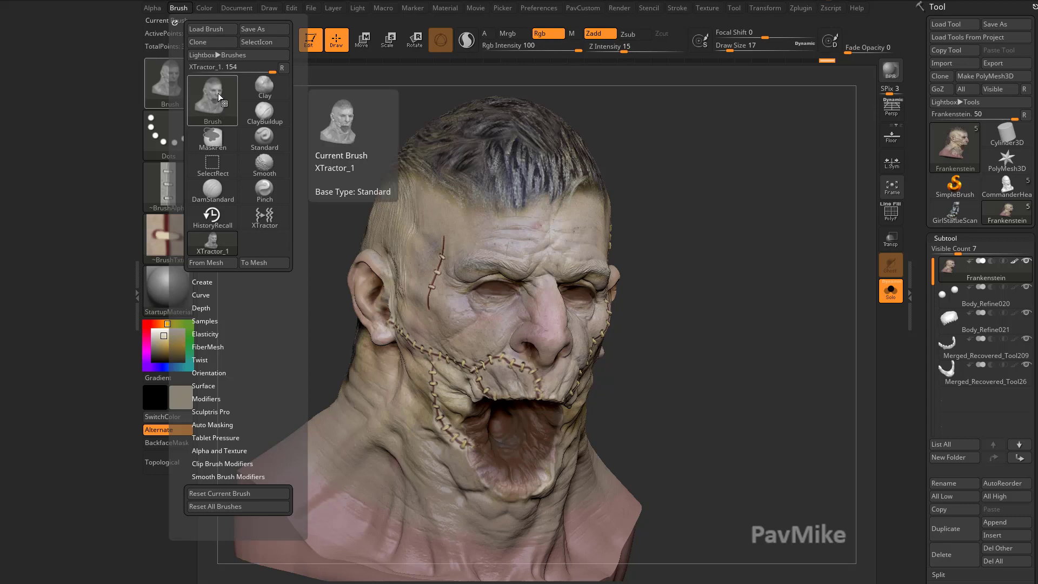
Step: Save the cloned brush as FrankensteinStitches in the ZBrushes Creature folder and open that folder in Lightbox
left_click(265, 29)
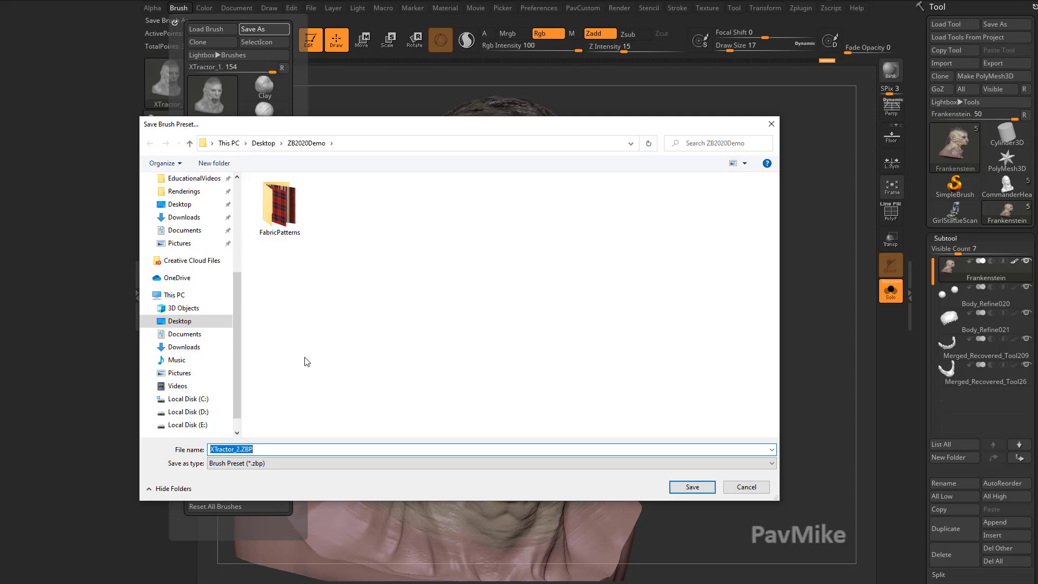
scroll(197, 270, "up", 4)
left_click(196, 265)
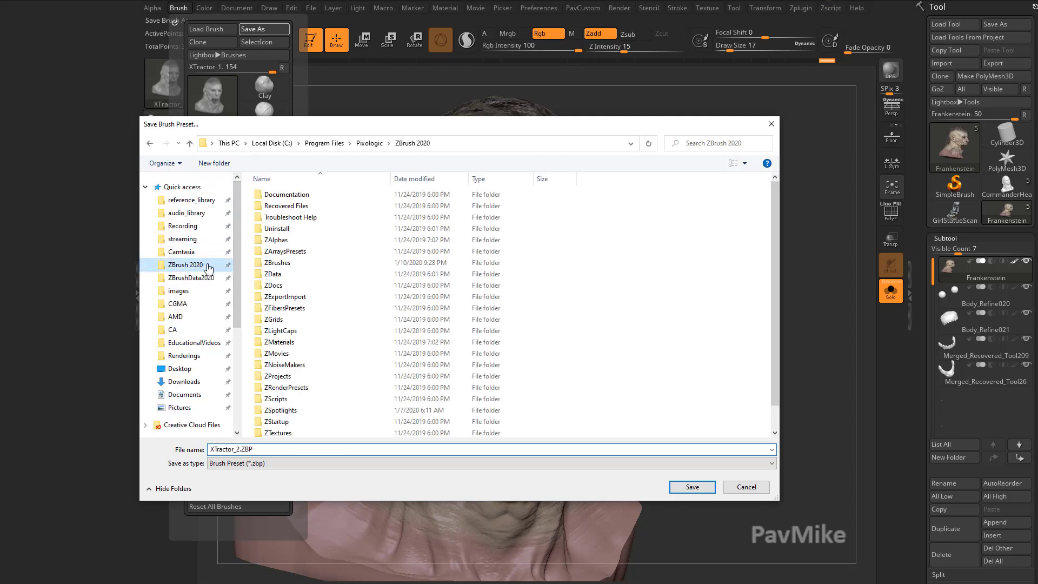
double_click(286, 263)
double_click(291, 230)
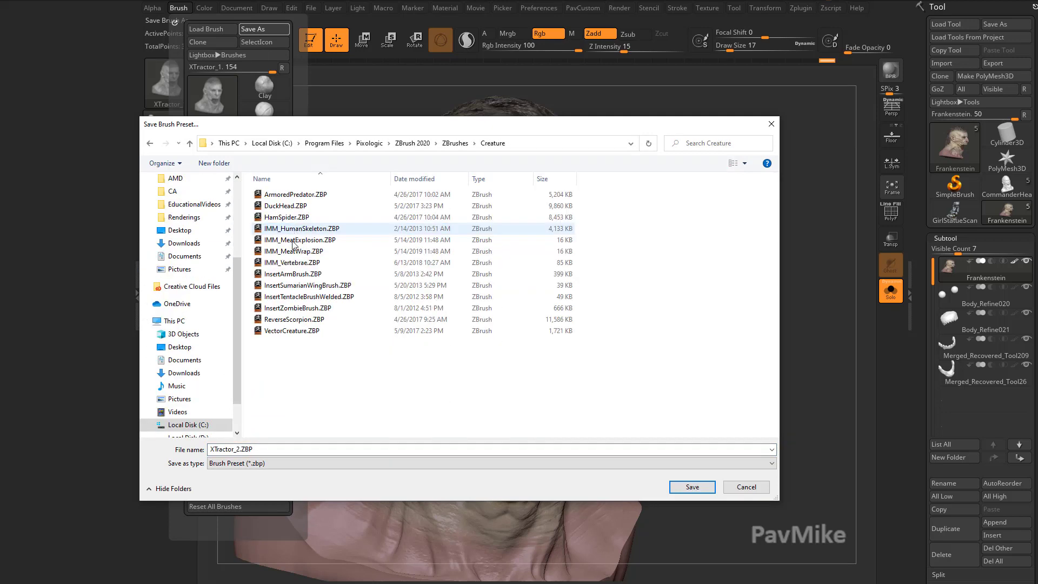
left_click(265, 449)
type("FrankensteinStitc")
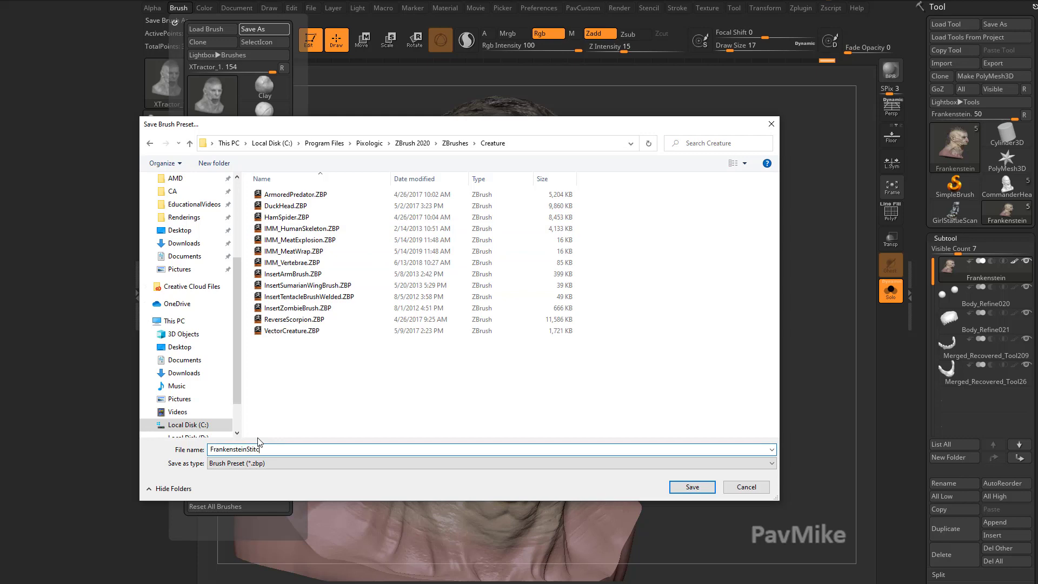
type("hes")
key("Return")
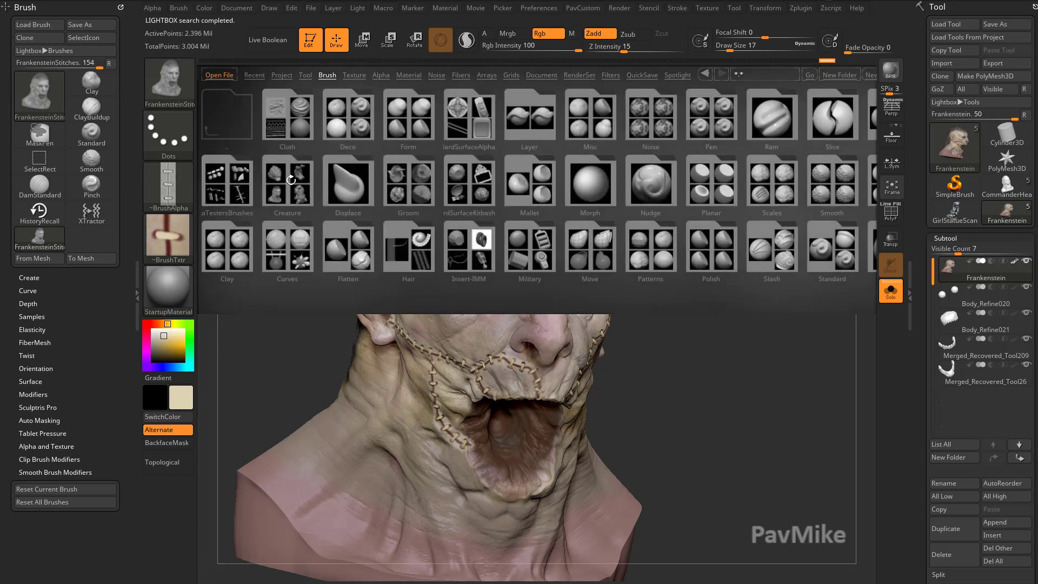
left_click(284, 175)
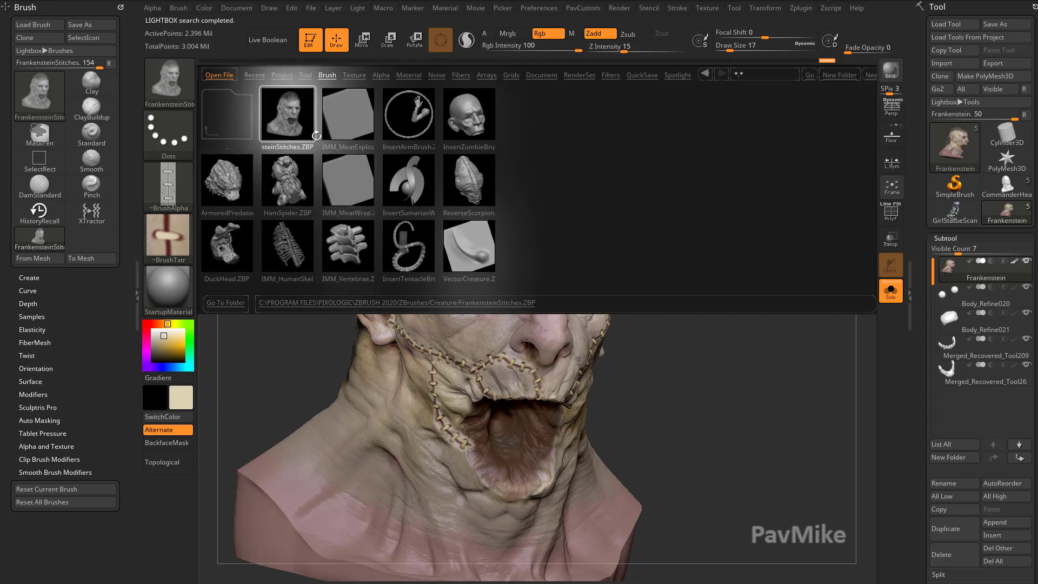
Step: Stroke a long stitch line down the left cheek, in front of the ear, with the FrankensteinStitches brush
left_click_drag(730, 259, 774, 267)
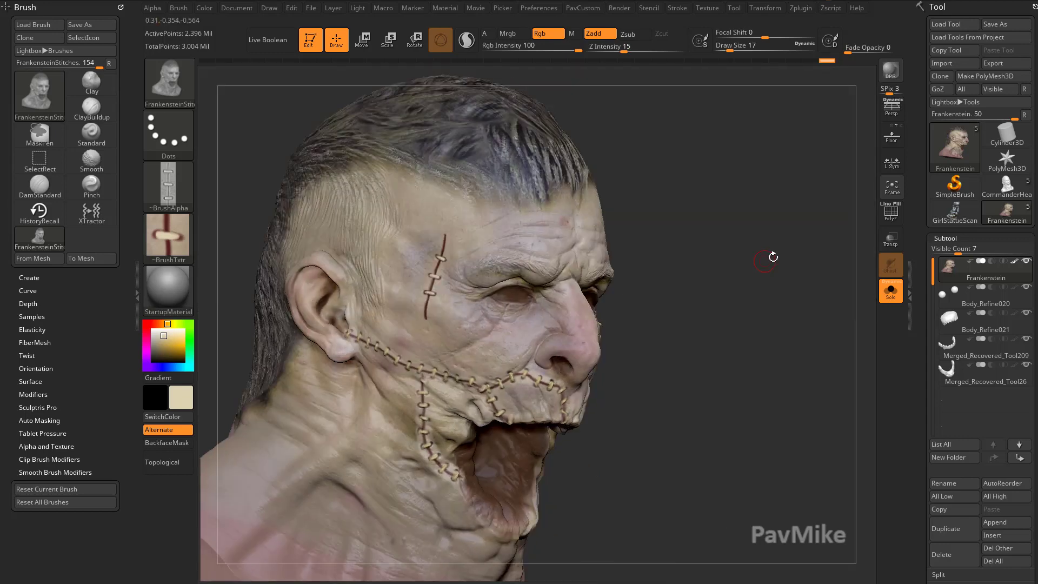
mouse_move(488, 225)
left_mouse_down()
mouse_move(466, 284)
mouse_move(456, 407)
mouse_move(477, 426)
left_mouse_up()
mouse_move(778, 325)
left_mouse_down("alt")
mouse_move(785, 294)
mouse_move(622, 276)
left_mouse_up("alt")
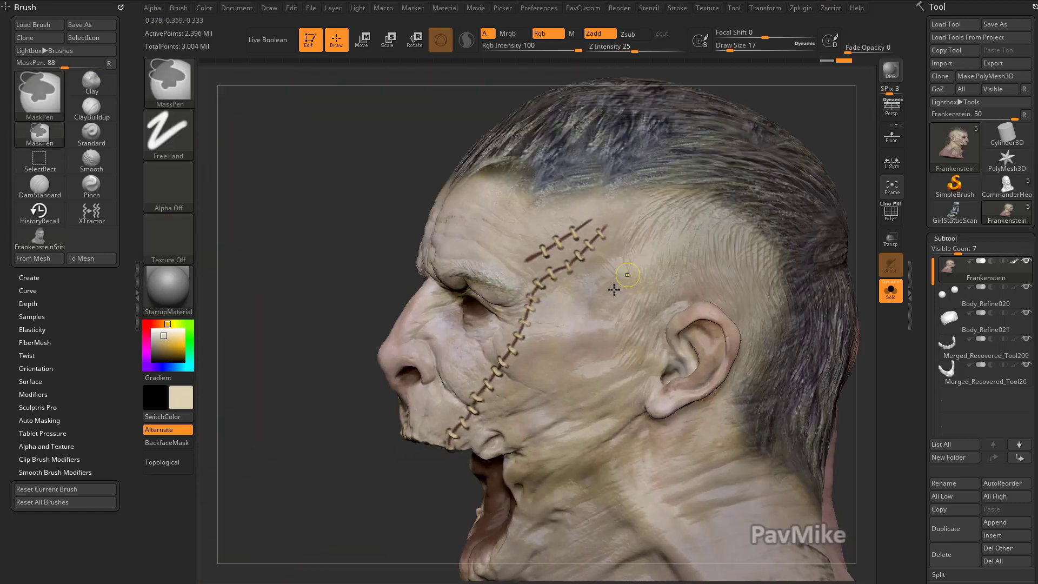
left_click_drag(584, 305, 570, 493)
left_click_drag(353, 341, 551, 331)
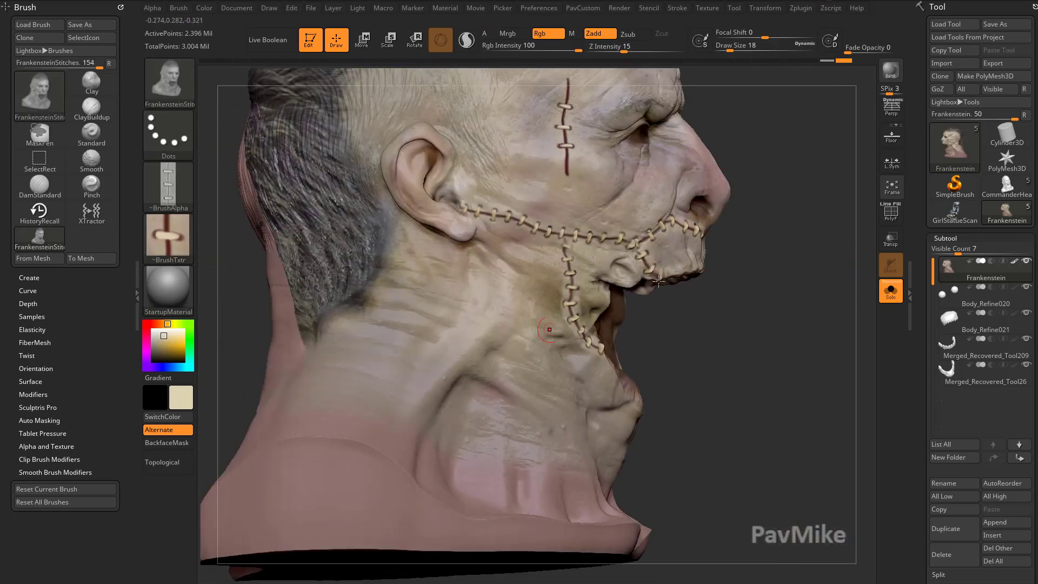
Step: Stroke a wavy stitch line from the right temple across the forehead at draw size 12
left_click_drag(778, 265, 755, 448, "alt")
key("bracketleft")
left_click_drag(478, 227, 530, 248)
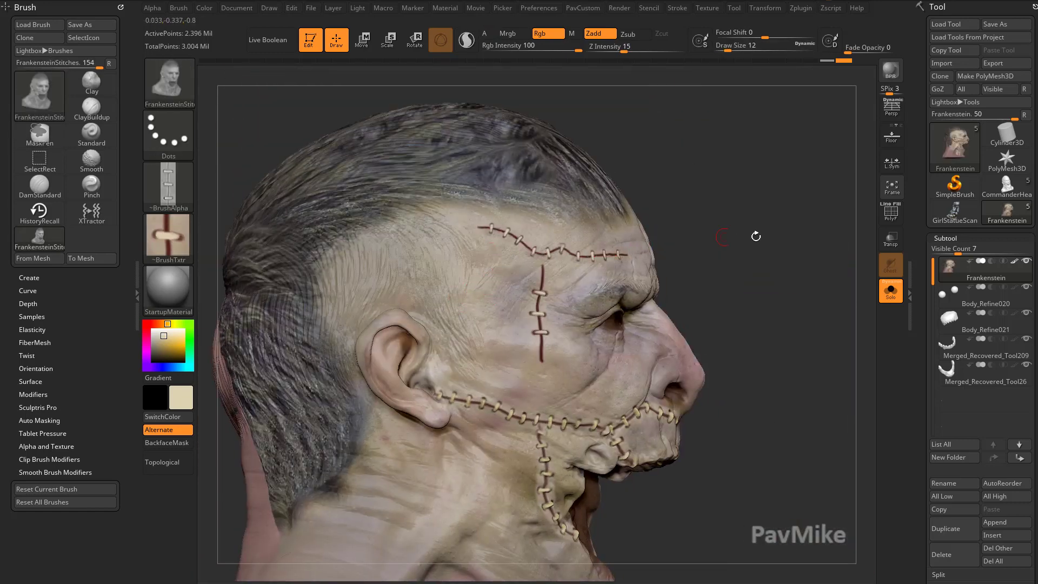
Step: Set the draw size to 11 and stroke a second wavy stitch line across the middle of the forehead
left_click_drag(756, 237, 651, 241)
key("s")
left_click(625, 253)
left_click_drag(581, 247, 607, 239)
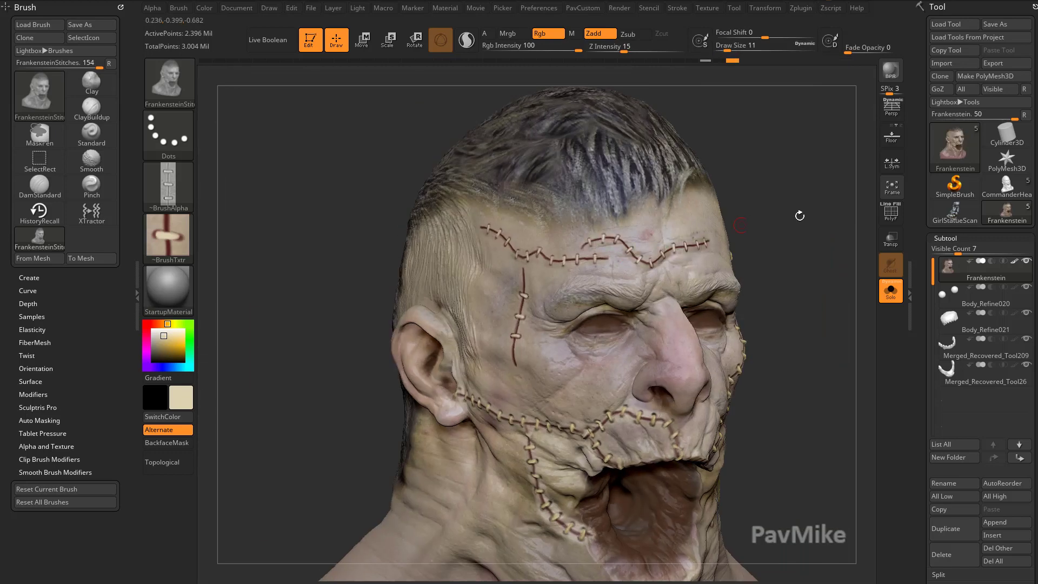
Step: Set the draw size to 29 and stroke a large stitch line along the left forehead below the hairline
left_click_drag(799, 216, 621, 227)
key("s")
left_click(637, 259)
mouse_move(561, 272)
left_mouse_down()
mouse_move(659, 265)
mouse_move(714, 236)
left_mouse_up()
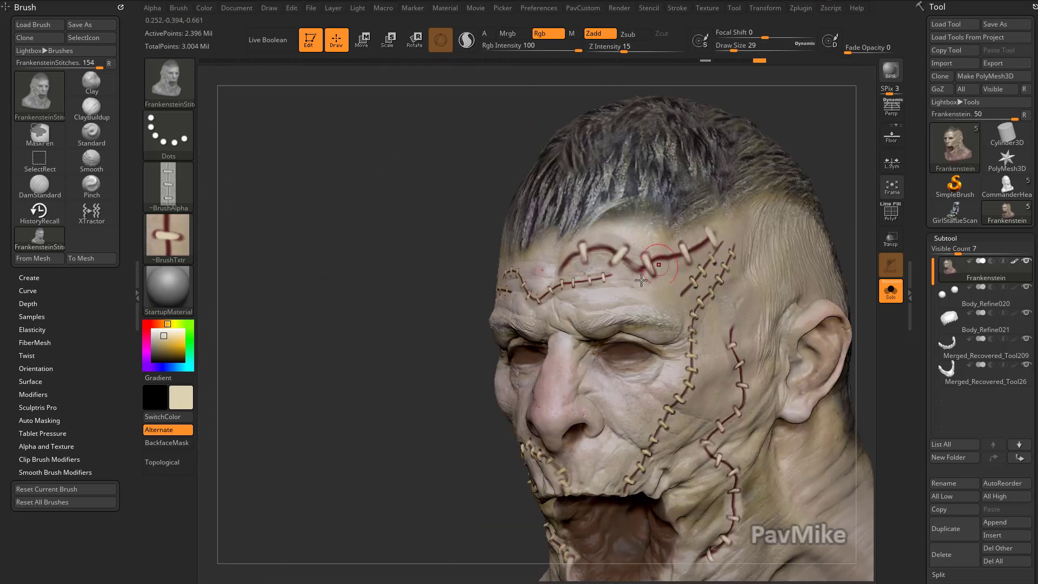
Step: Set the draw size to 20 and create an alpha from the FrankensteinStitches brush
key("s")
left_click(638, 283)
left_click_drag(354, 319, 204, 281)
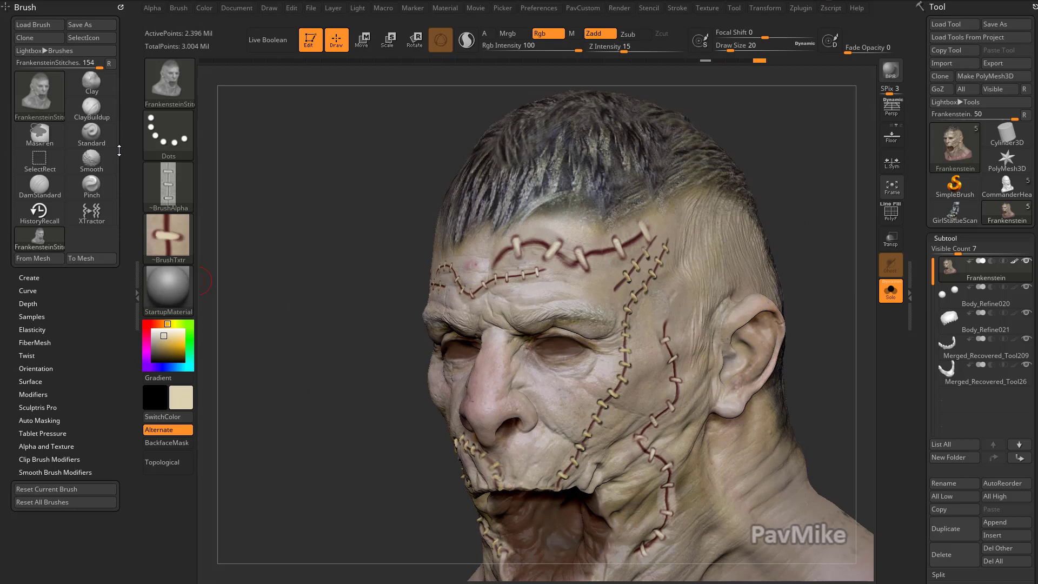
left_click(153, 8)
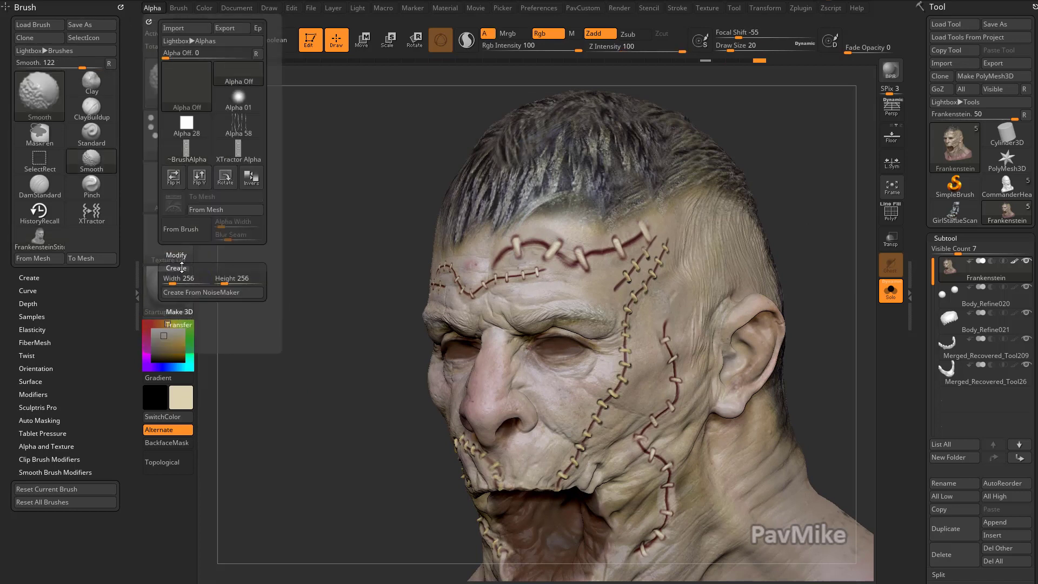
left_click(208, 229)
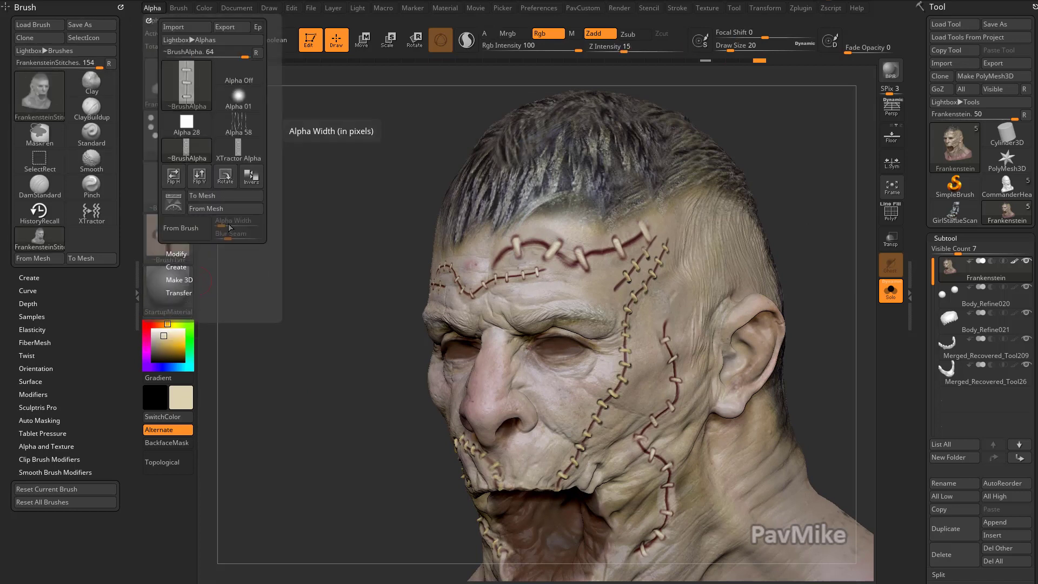
left_click(186, 230)
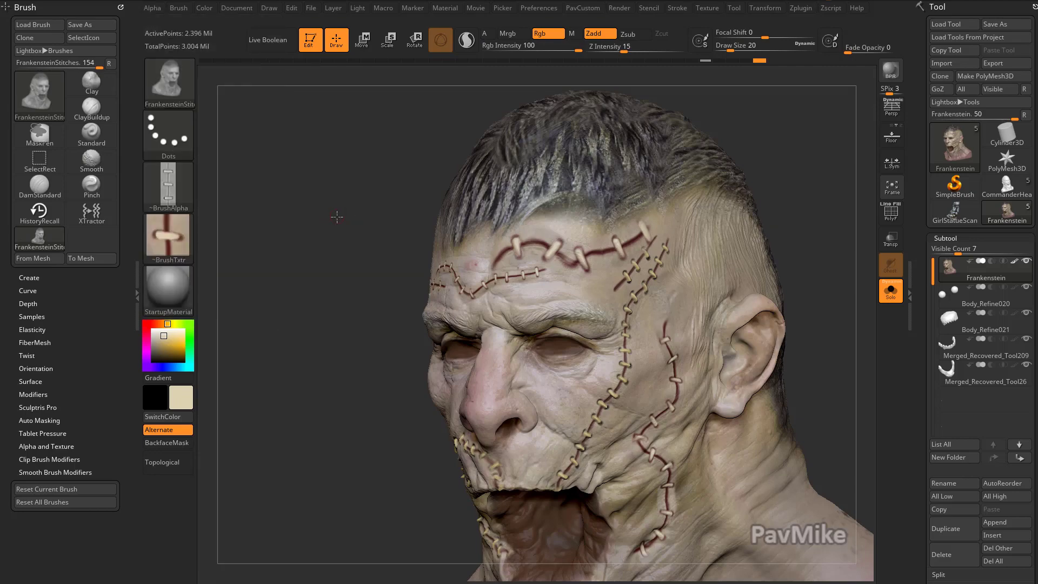